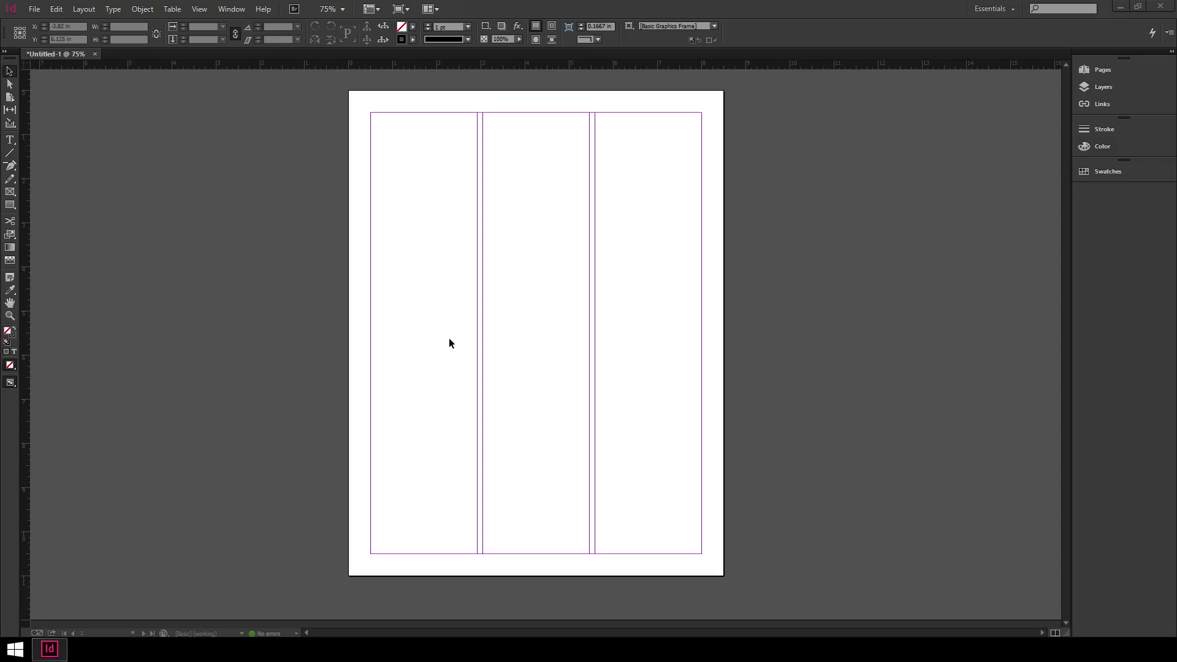
Draw a text frame filling the first column between the page margins, about 2.42 in wide and 10 in tall.
{"action": "left_click", "coordinate": [13, 141]}
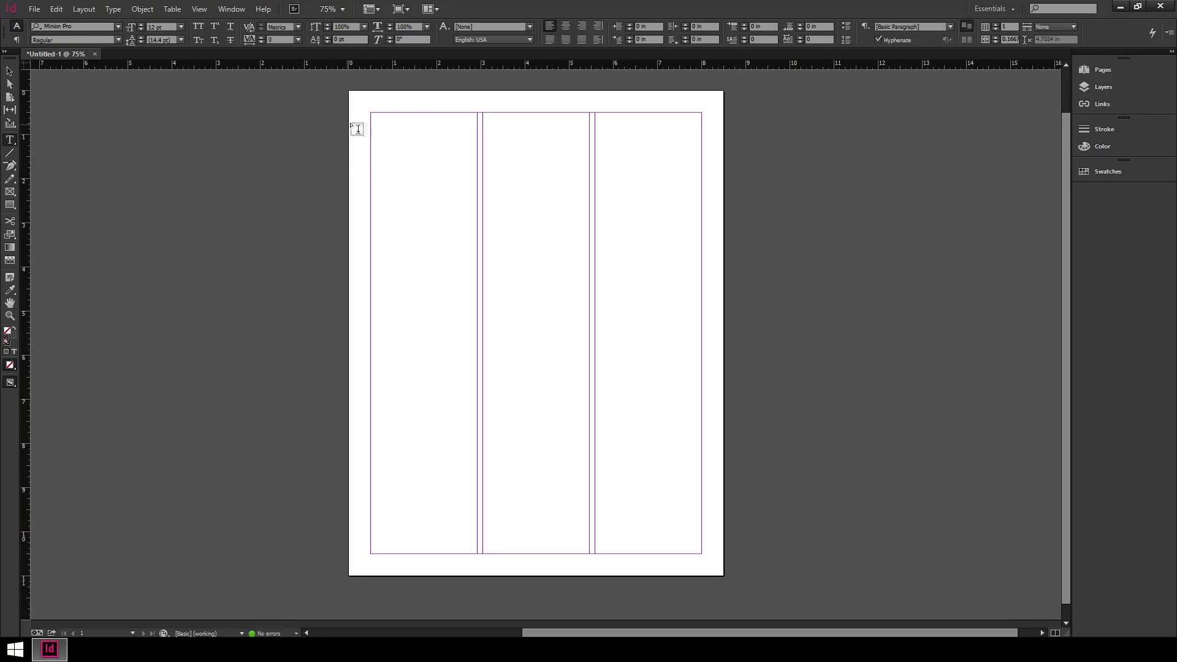
{"action": "key", "text": "ctrl+equal"}
{"action": "key", "text": "ctrl+equal"}
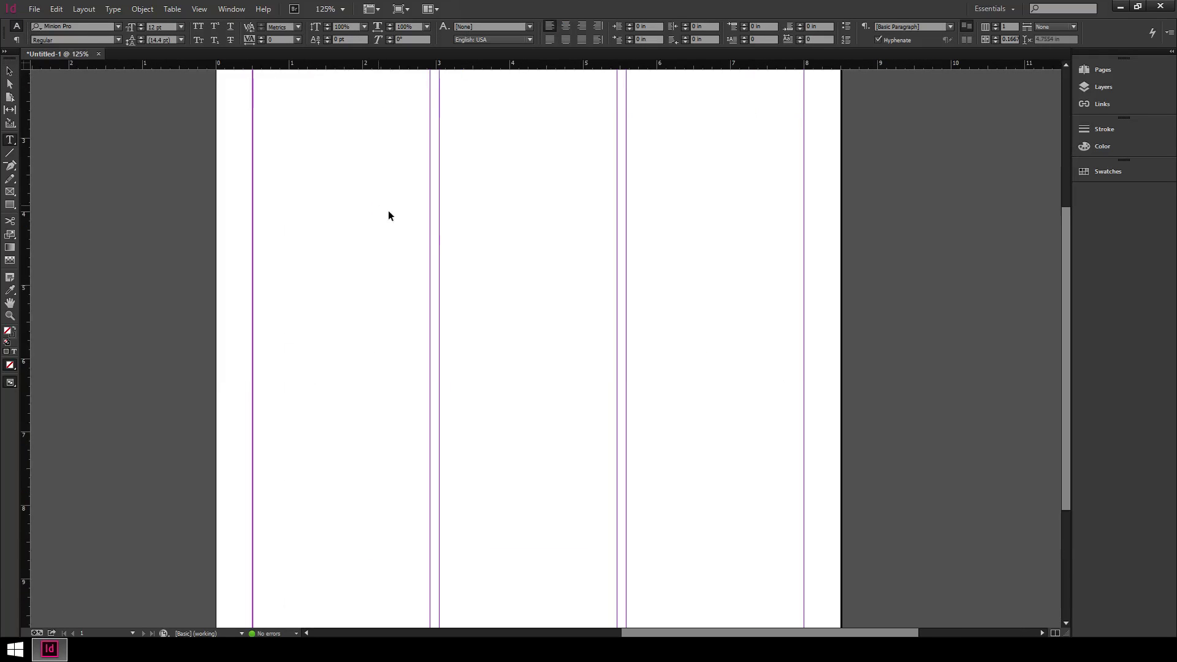
{"action": "left_click_drag", "start_coordinate": [520, 164], "coordinate": [531, 414]}
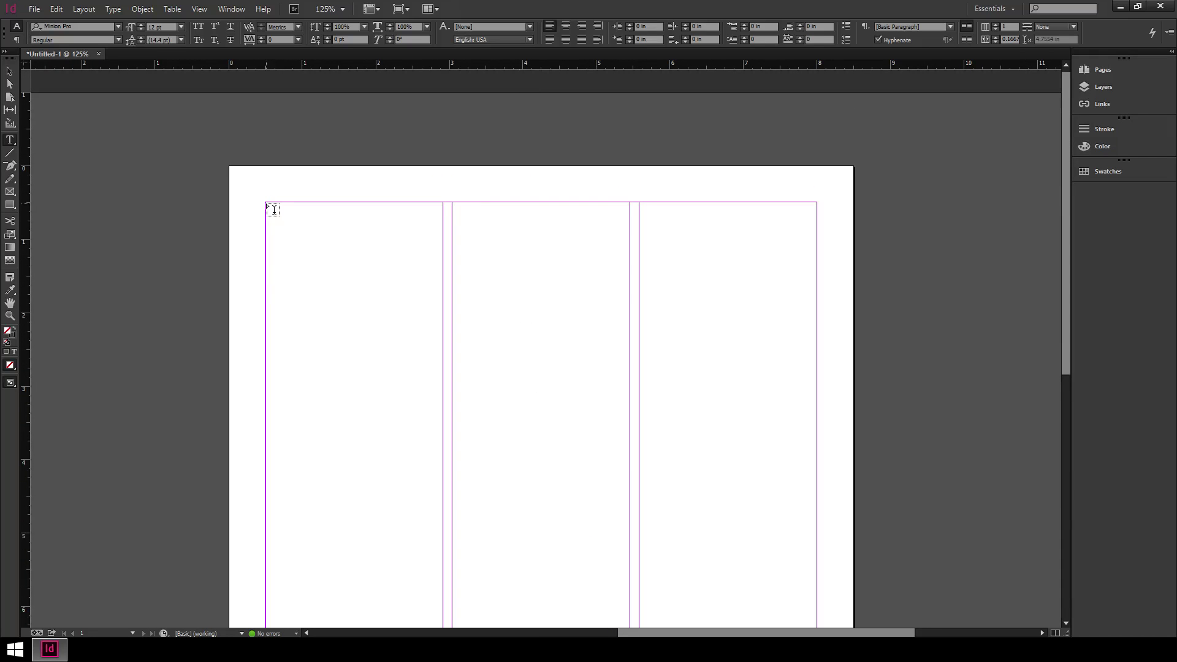
{"action": "left_click_drag", "start_coordinate": [274, 210], "coordinate": [442, 492]}
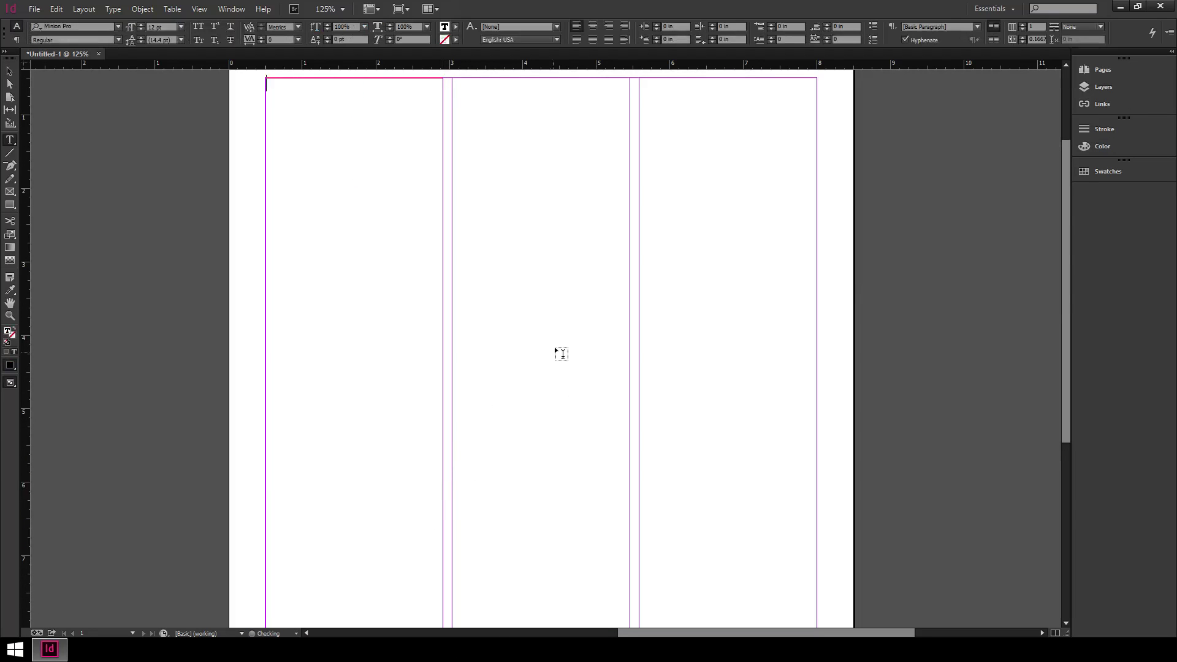
Draw separate text frames that fill the second and third columns from the top margin to the bottom margin.
{"action": "key", "text": "ctrl+minus"}
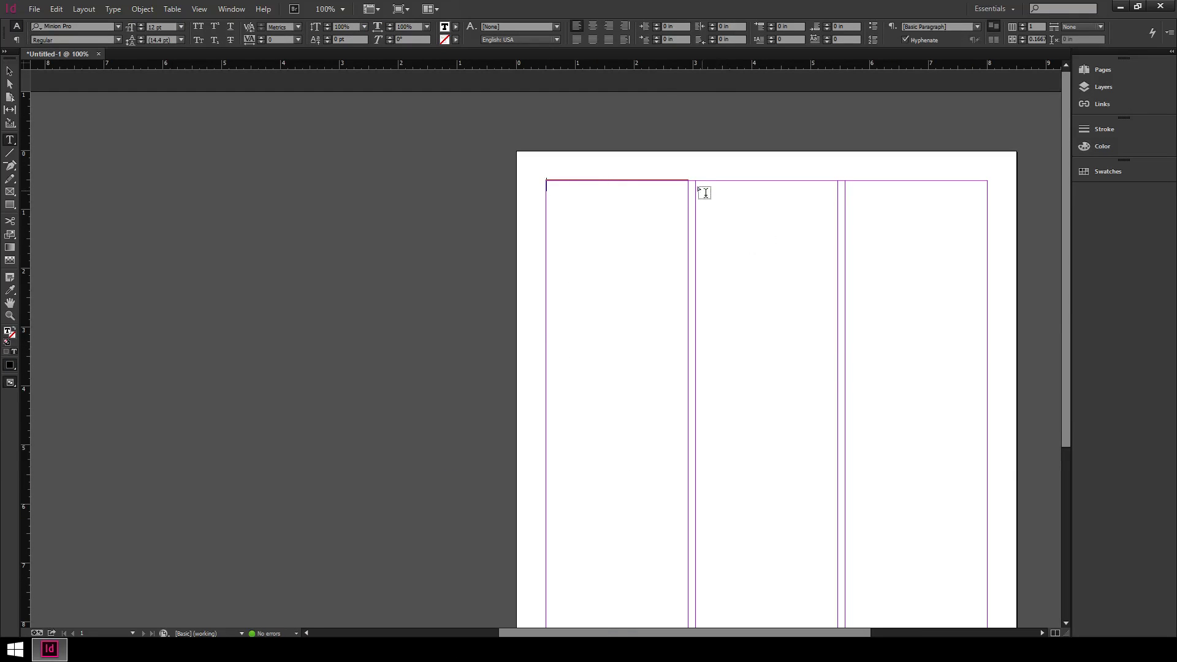
{"action": "left_click_drag", "start_coordinate": [697, 181], "coordinate": [837, 518]}
{"action": "scroll", "coordinate": [893, 474], "scroll_direction": "up", "scroll_amount": 4}
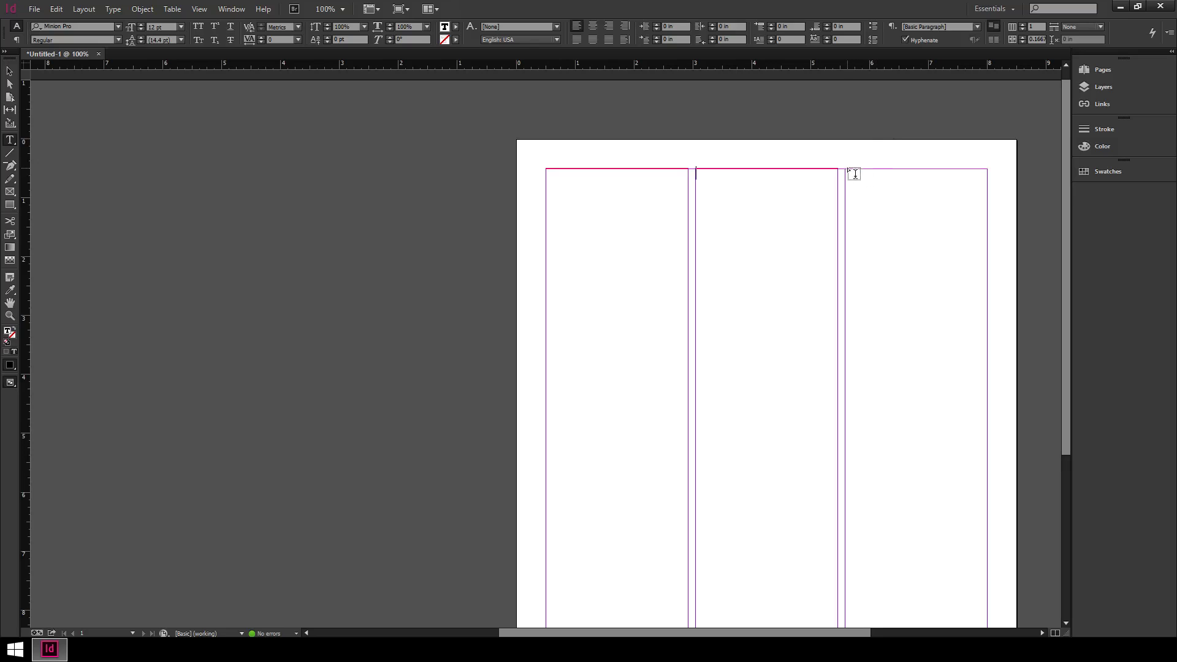
{"action": "left_click_drag", "start_coordinate": [846, 170], "coordinate": [988, 556]}
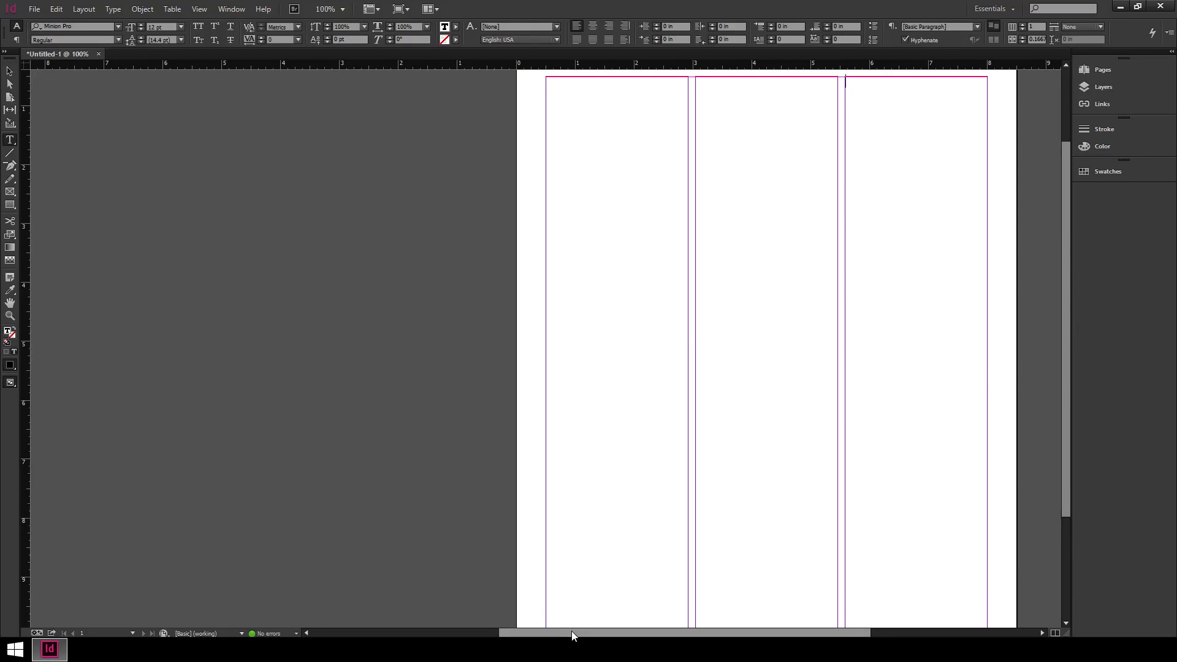
Fill the first column's text frame with placeholder text.
{"action": "left_click_drag", "start_coordinate": [571, 631], "coordinate": [621, 631]}
{"action": "left_click", "coordinate": [443, 95]}
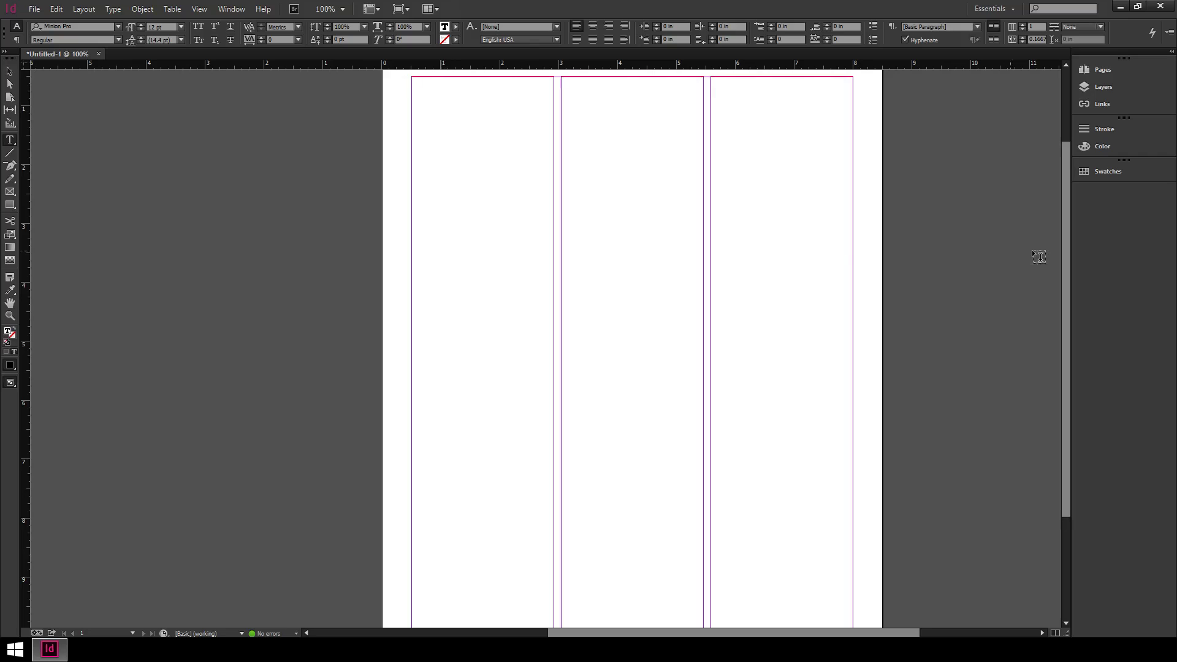
{"action": "scroll", "coordinate": [1022, 270], "scroll_direction": "up", "scroll_amount": 1}
{"action": "scroll", "coordinate": [1013, 263], "scroll_direction": "up", "scroll_amount": 1}
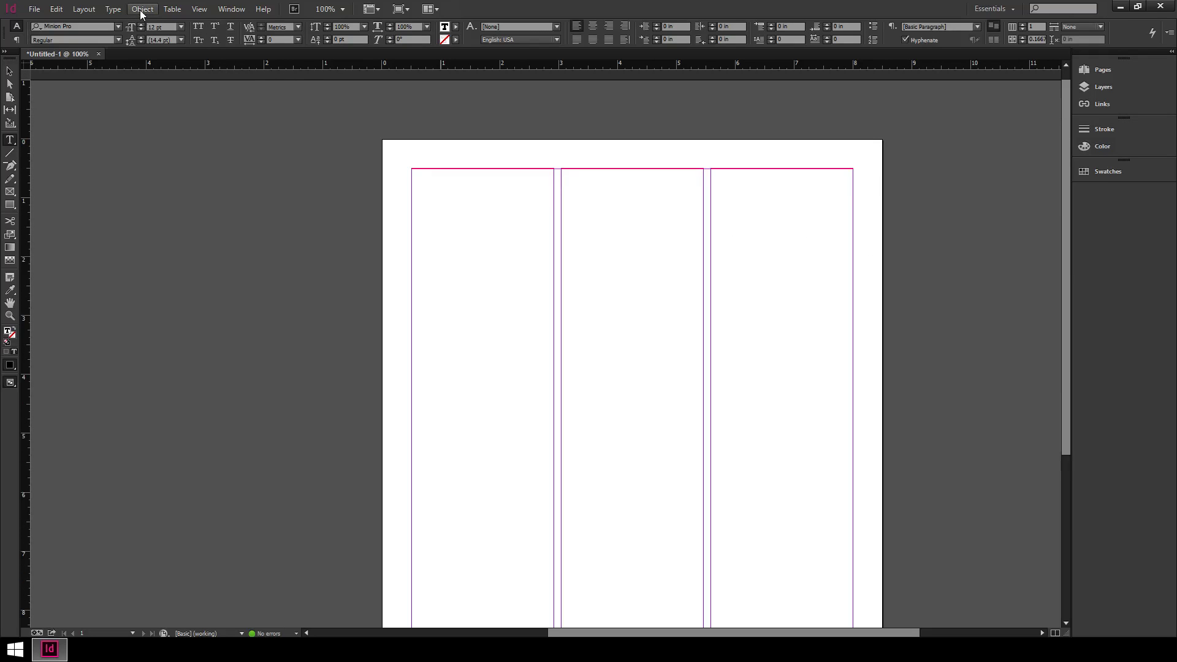
{"action": "left_click", "coordinate": [113, 9]}
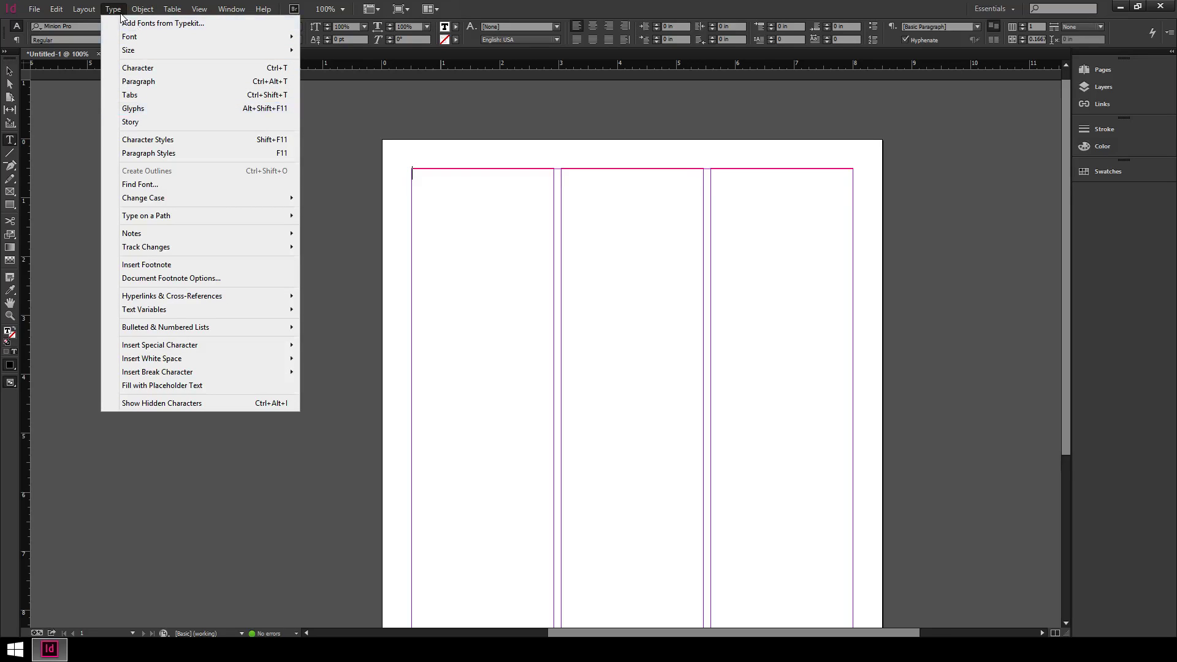
{"action": "left_click", "coordinate": [175, 386]}
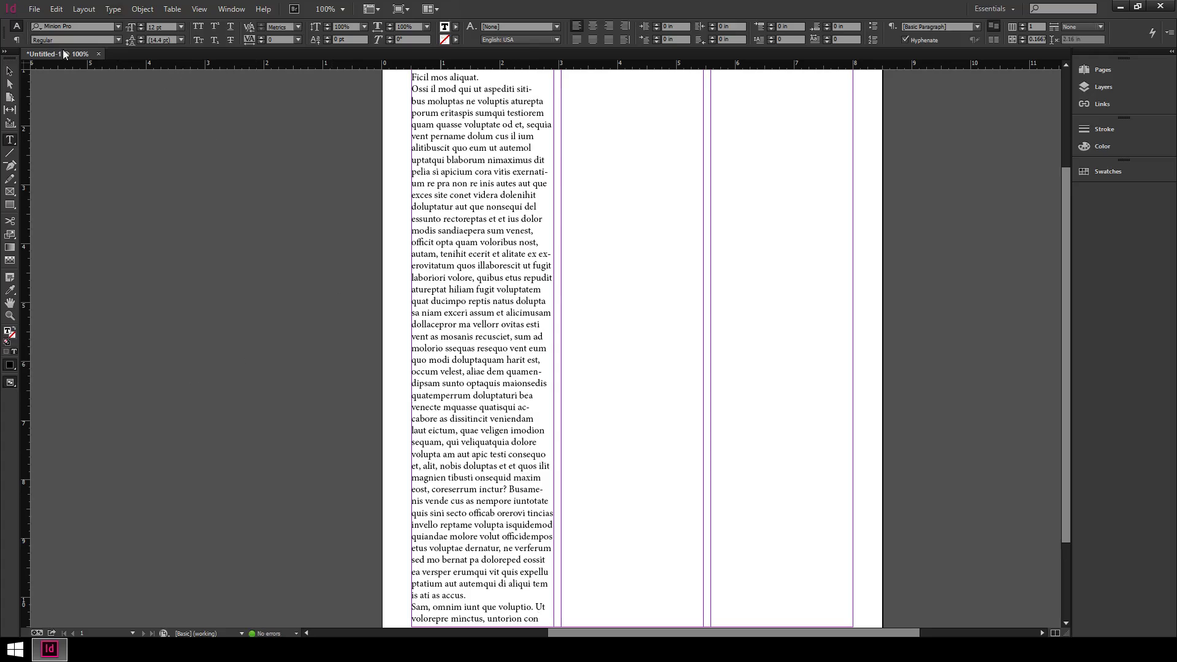
Examine how the placeholder text fills the first column's frame from top to bottom.
{"action": "left_click", "coordinate": [9, 72]}
{"action": "scroll", "coordinate": [215, 245], "scroll_direction": "down", "scroll_amount": 4}
{"action": "scroll", "coordinate": [392, 273], "scroll_direction": "up", "scroll_amount": 8}
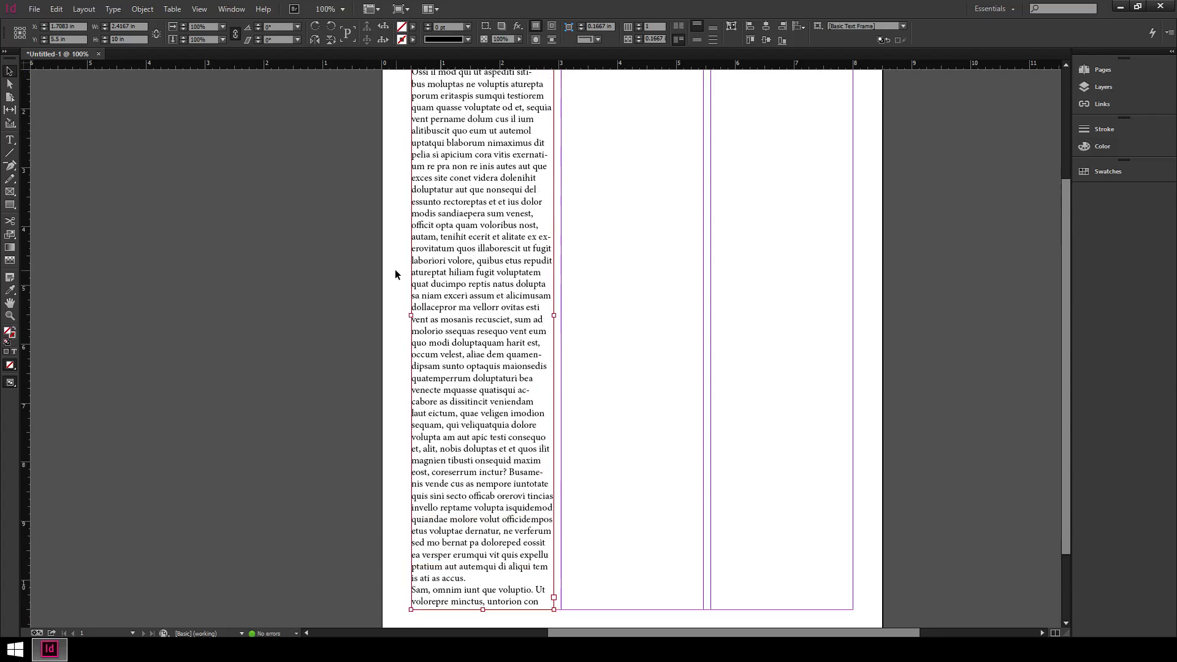
{"action": "scroll", "coordinate": [468, 231], "scroll_direction": "down", "scroll_amount": 4}
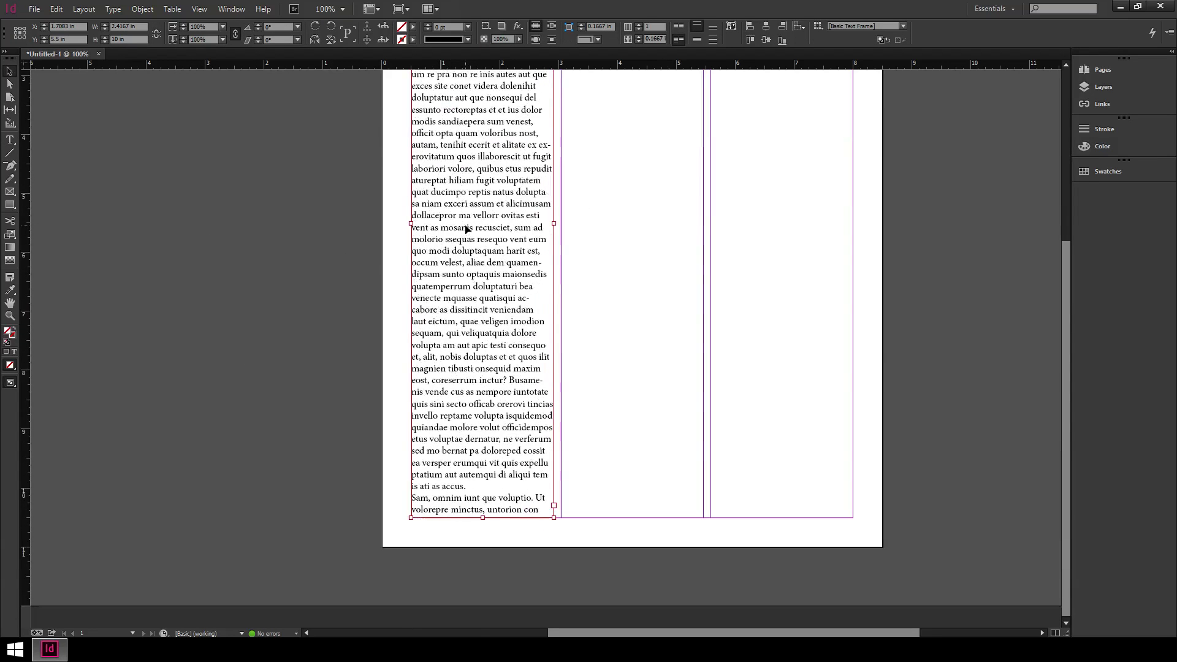
{"action": "scroll", "coordinate": [336, 297], "scroll_direction": "up", "scroll_amount": 3}
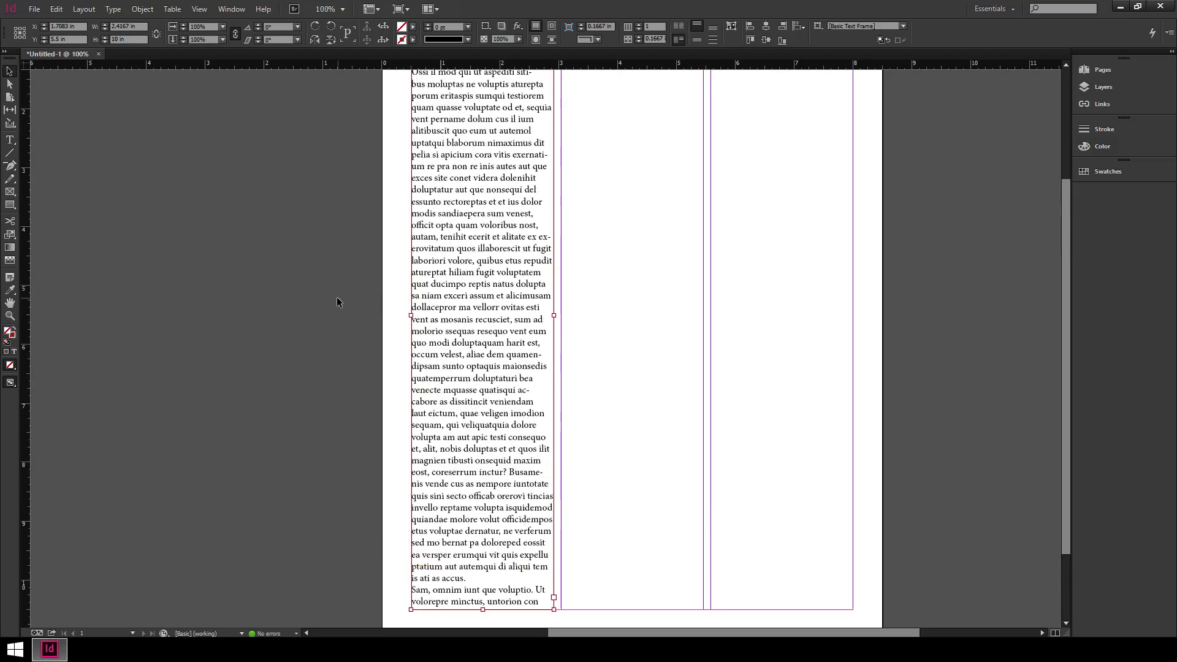
{"action": "left_click", "coordinate": [333, 235]}
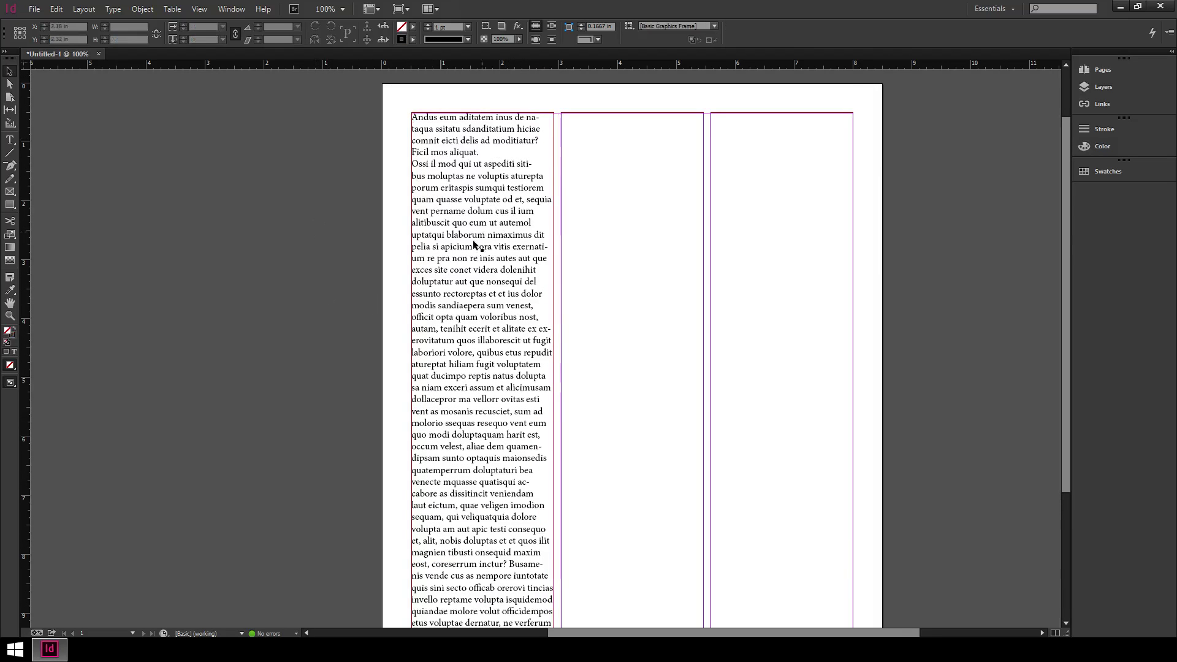
{"action": "scroll", "coordinate": [475, 246], "scroll_direction": "down", "scroll_amount": 3}
{"action": "scroll", "coordinate": [453, 280], "scroll_direction": "up", "scroll_amount": 1}
{"action": "scroll", "coordinate": [433, 362], "scroll_direction": "up", "scroll_amount": 1}
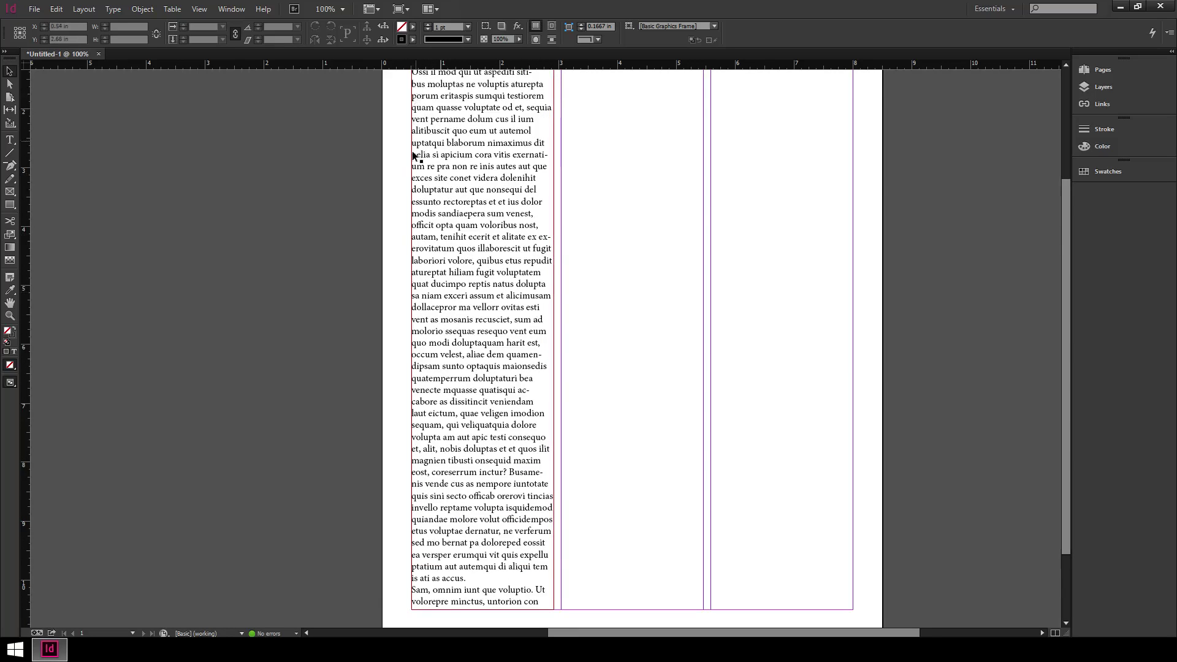
{"action": "scroll", "coordinate": [391, 196], "scroll_direction": "up", "scroll_amount": 3}
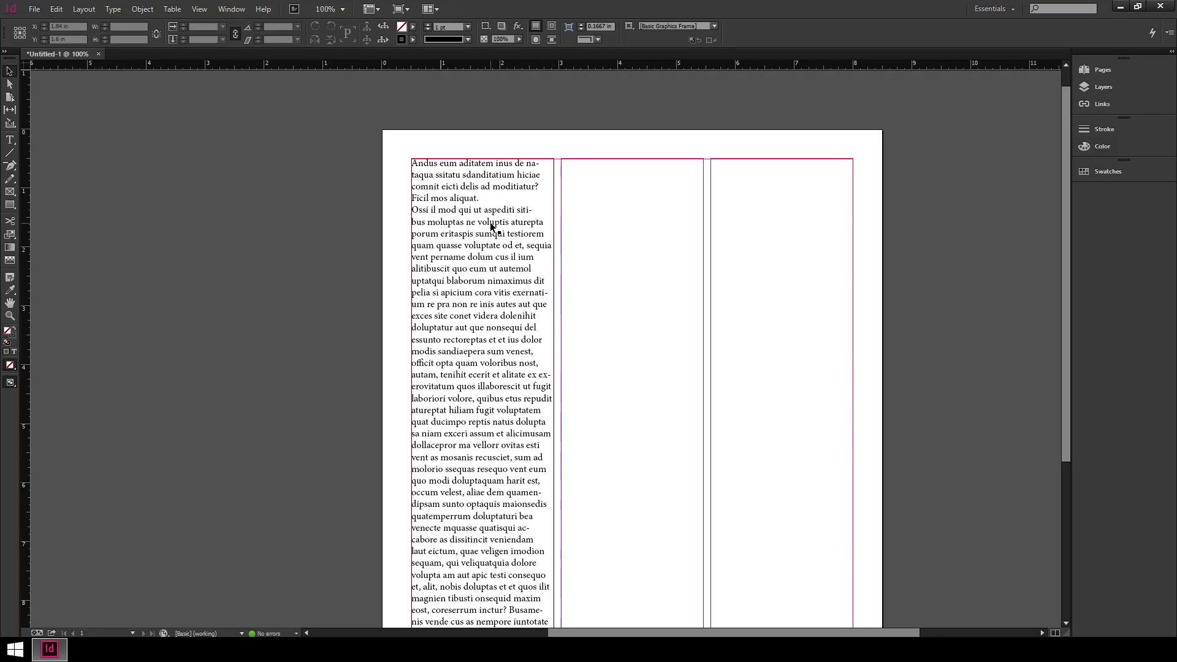
Set the font size of all the text in the first column's frame to 10 pt.
{"action": "key", "text": "ctrl+equal"}
{"action": "left_click_drag", "start_coordinate": [617, 278], "coordinate": [486, 336]}
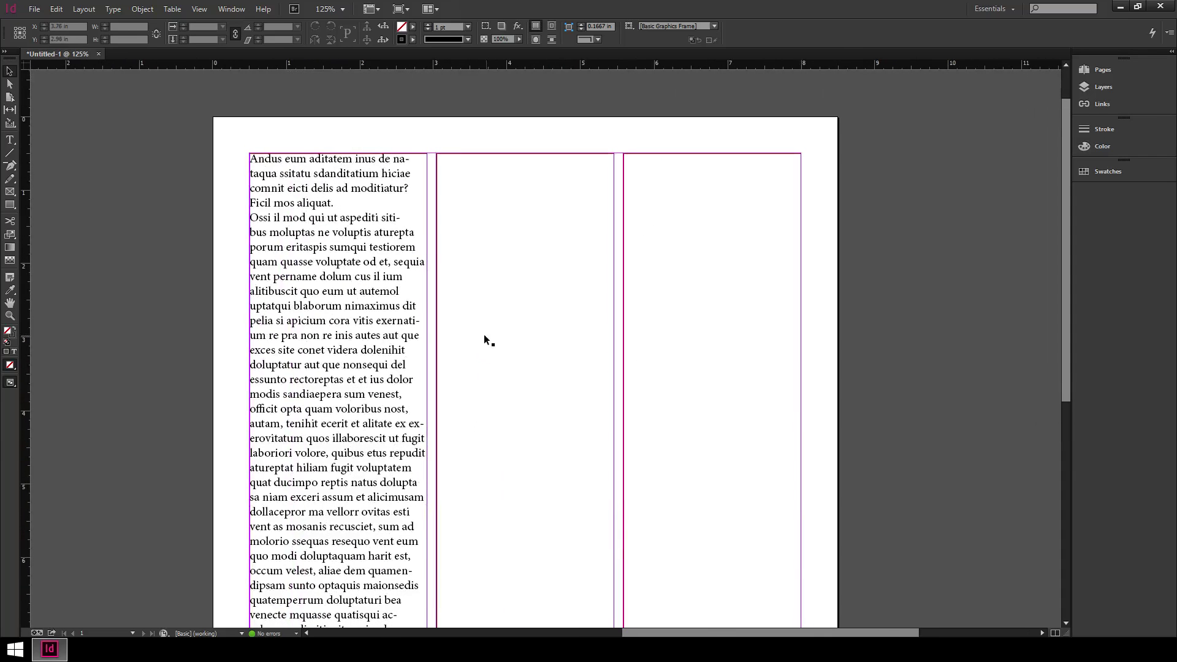
{"action": "left_click", "coordinate": [9, 140]}
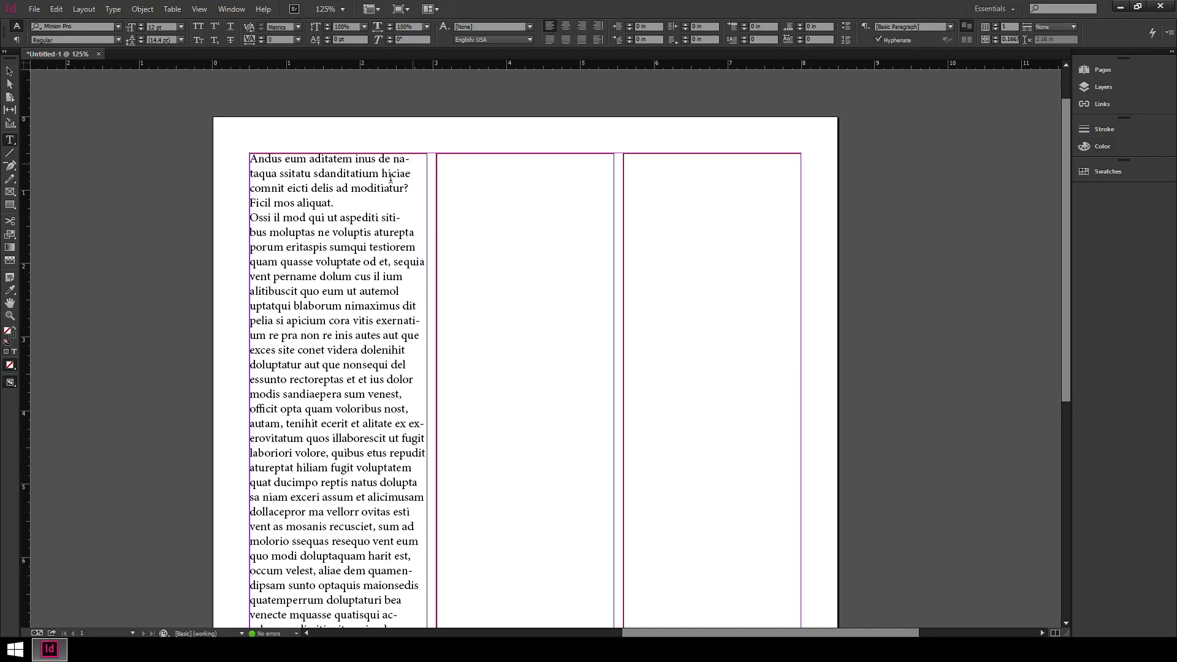
{"action": "left_click", "coordinate": [290, 219]}
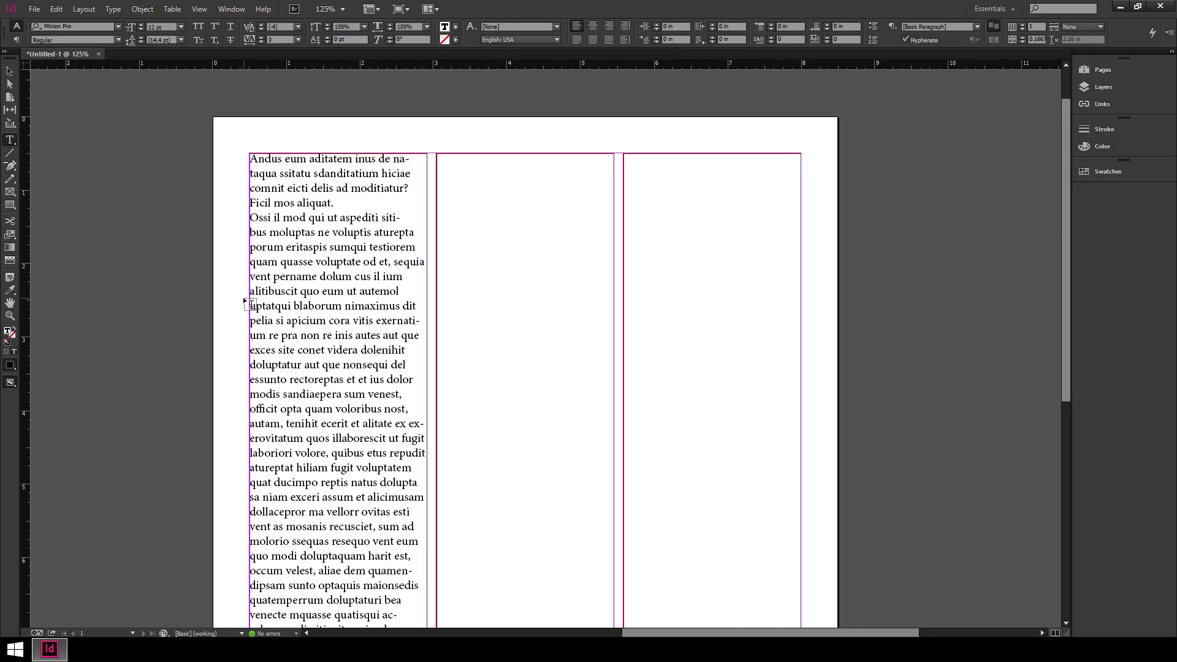
{"action": "key", "text": "ctrl+a"}
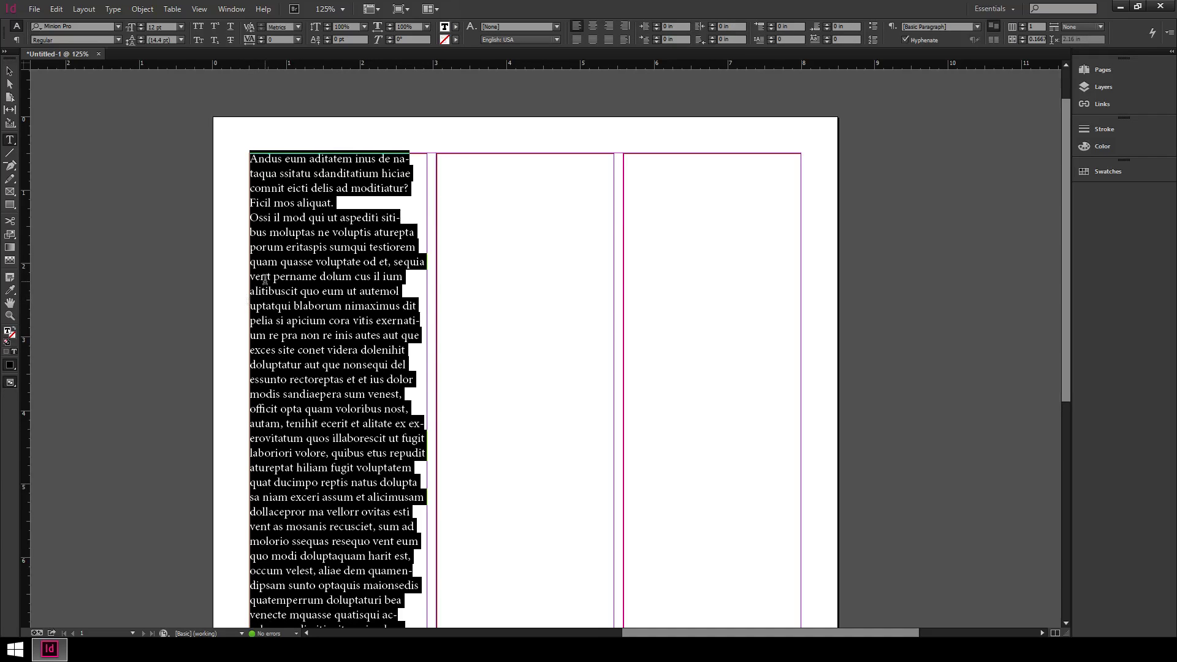
{"action": "left_click", "coordinate": [56, 10]}
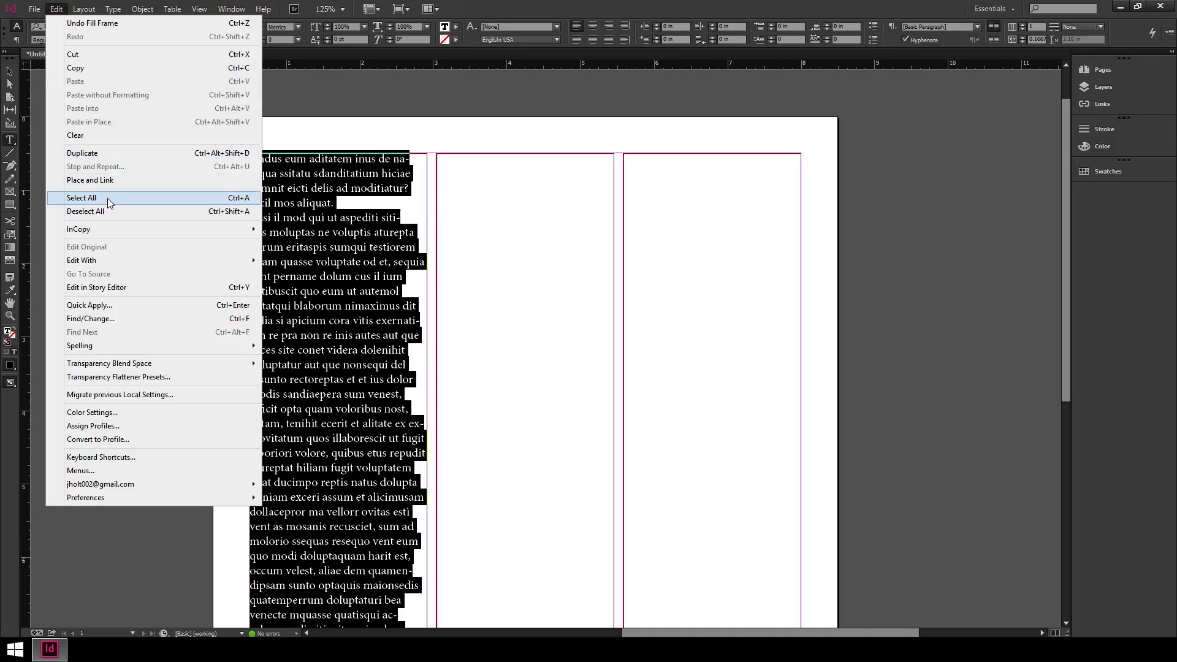
{"action": "left_click", "coordinate": [379, 252]}
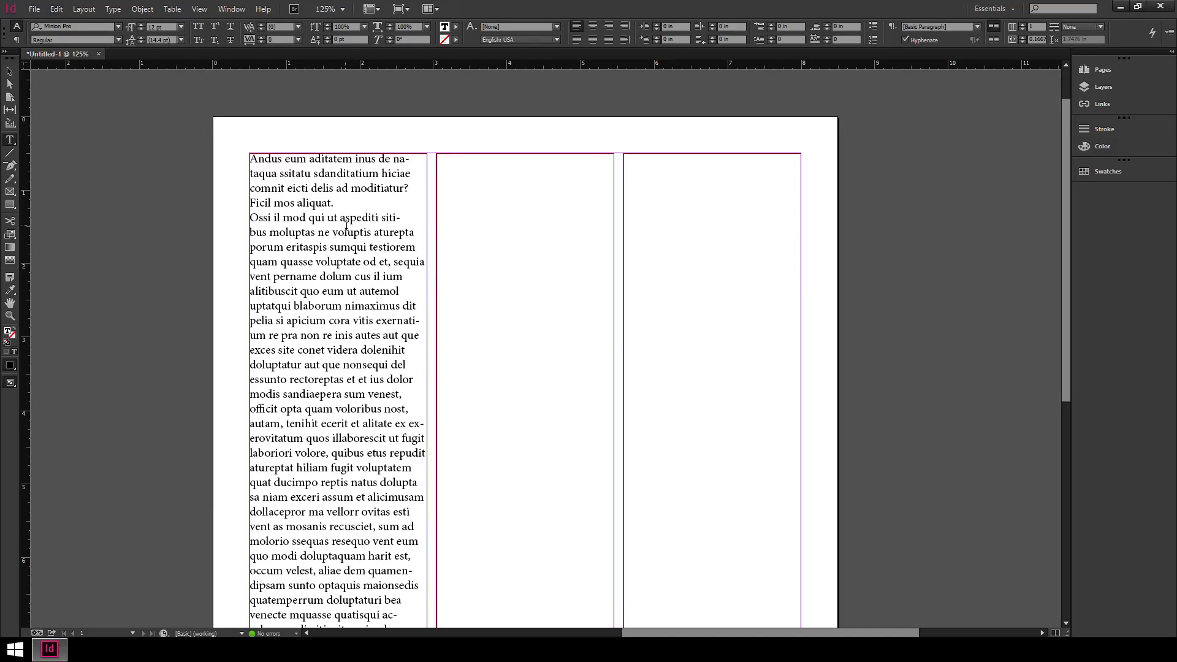
{"action": "key", "text": "ctrl+a"}
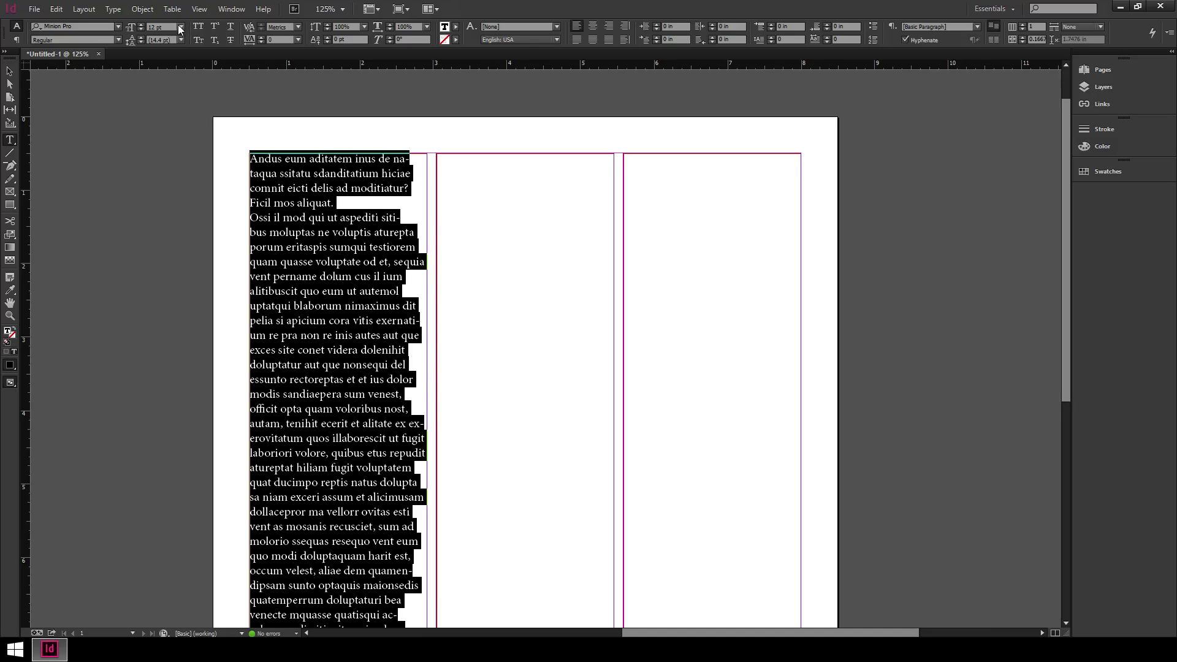
{"action": "left_click", "coordinate": [180, 27]}
{"action": "left_click", "coordinate": [168, 90]}
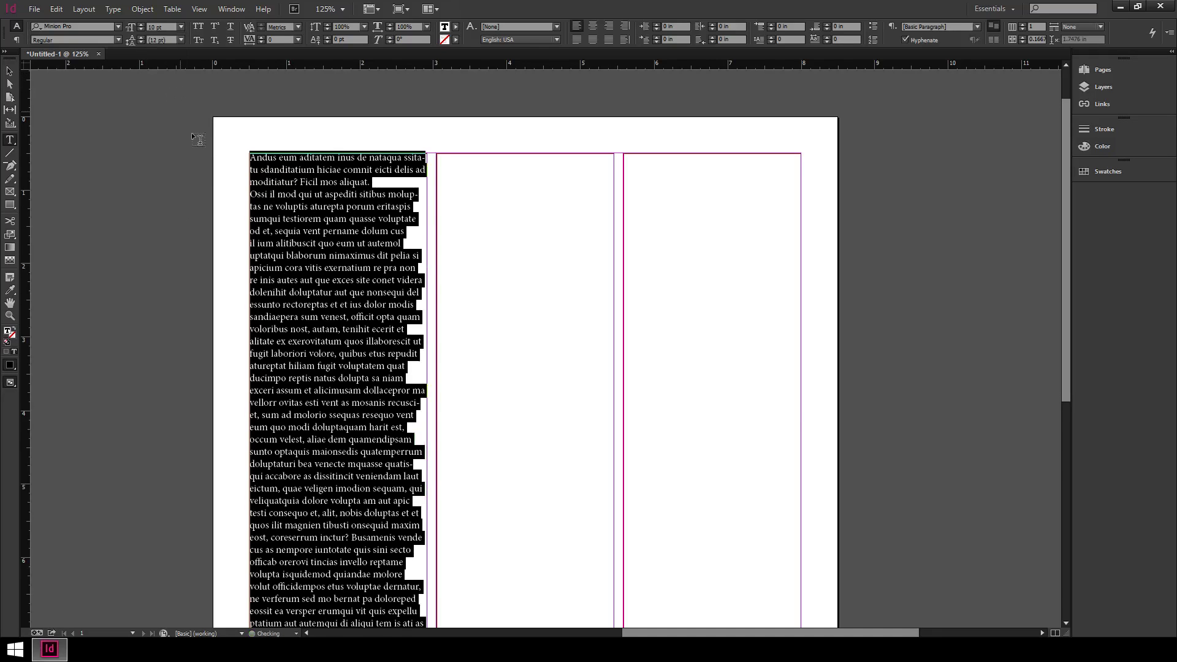
{"action": "left_click", "coordinate": [320, 238]}
Set the leading of all the text in the first column's frame to 14 pt.
{"action": "scroll", "coordinate": [331, 229], "scroll_direction": "down", "scroll_amount": 3}
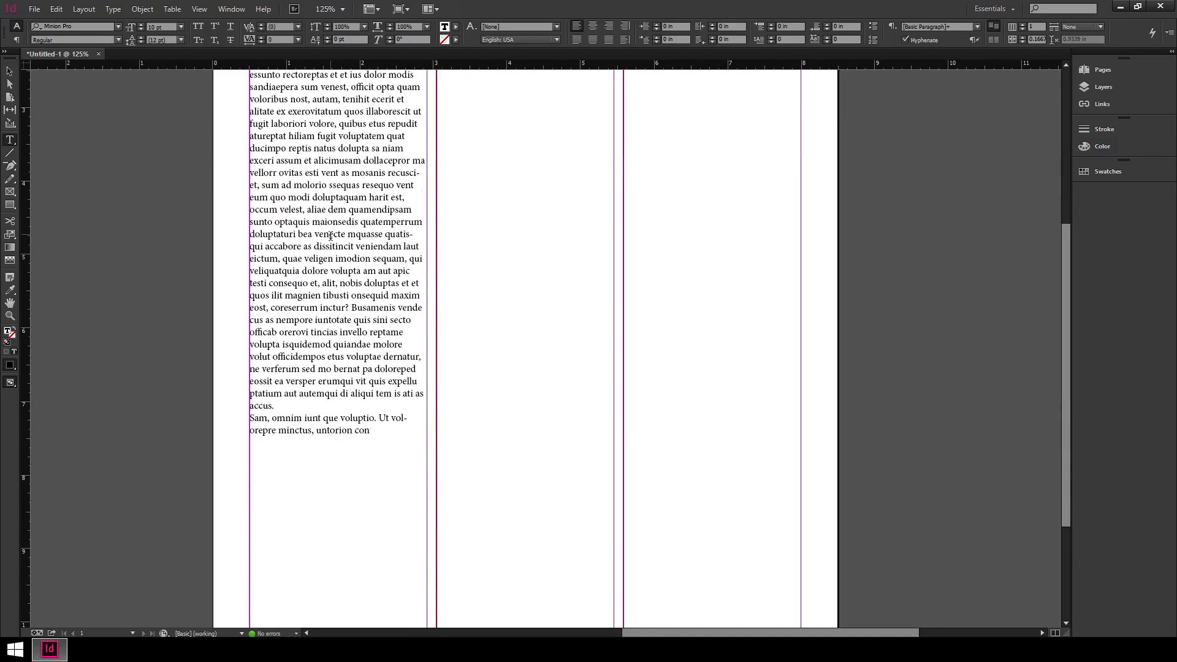
{"action": "scroll", "coordinate": [334, 258], "scroll_direction": "up", "scroll_amount": 3}
{"action": "scroll", "coordinate": [338, 265], "scroll_direction": "down", "scroll_amount": 5}
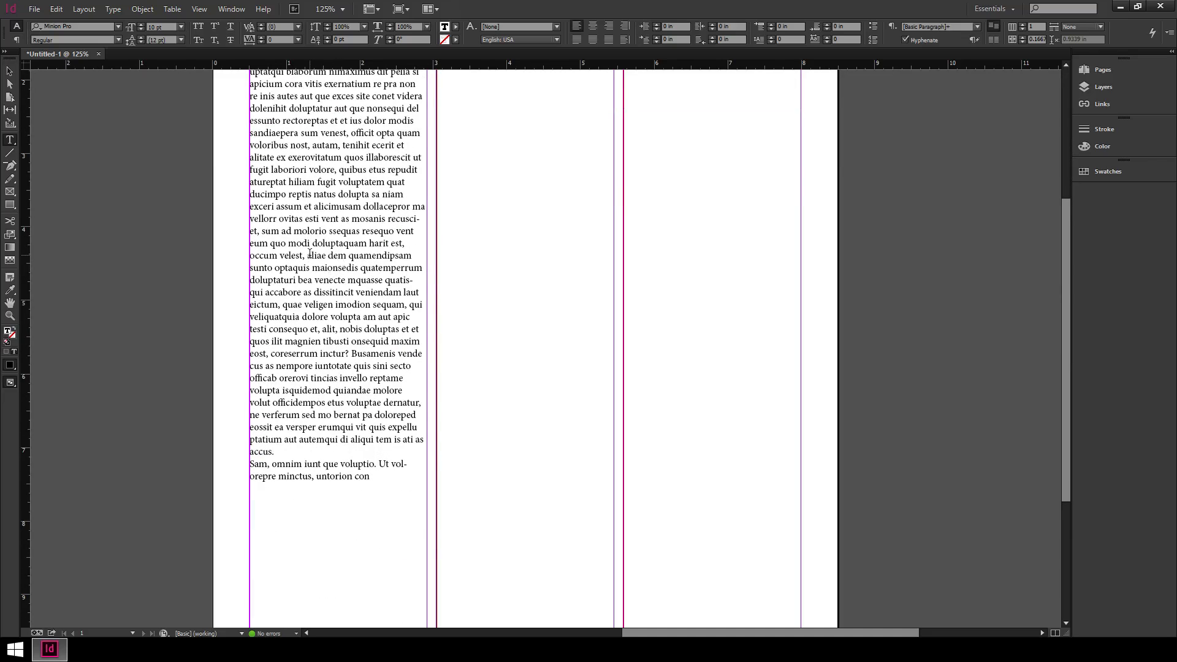
{"action": "scroll", "coordinate": [351, 303], "scroll_direction": "up", "scroll_amount": 3}
{"action": "scroll", "coordinate": [353, 316], "scroll_direction": "down", "scroll_amount": 1}
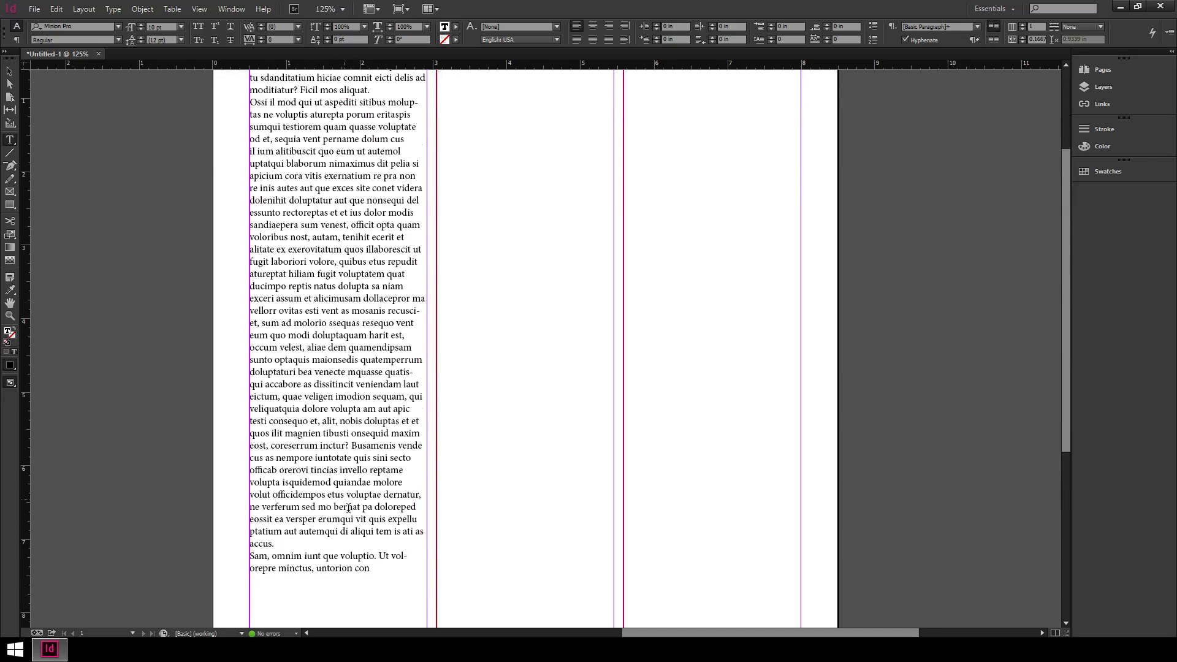
{"action": "left_click_drag", "start_coordinate": [371, 568], "coordinate": [219, 195]}
{"action": "left_click", "coordinate": [181, 39]}
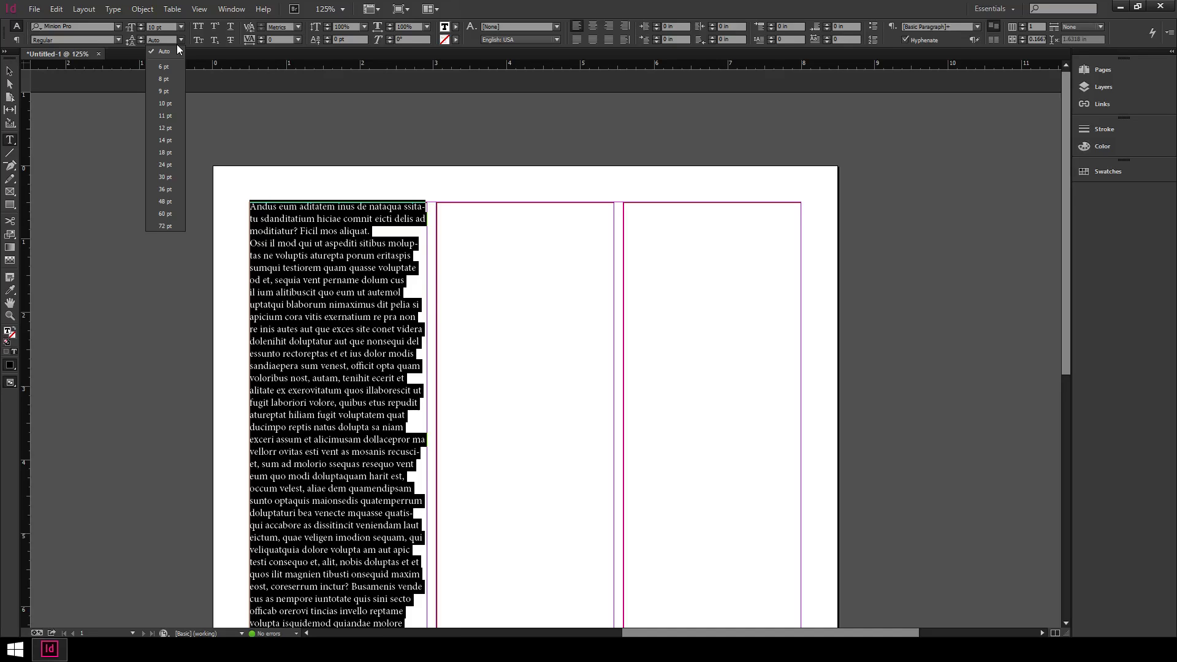
{"action": "left_click", "coordinate": [165, 141]}
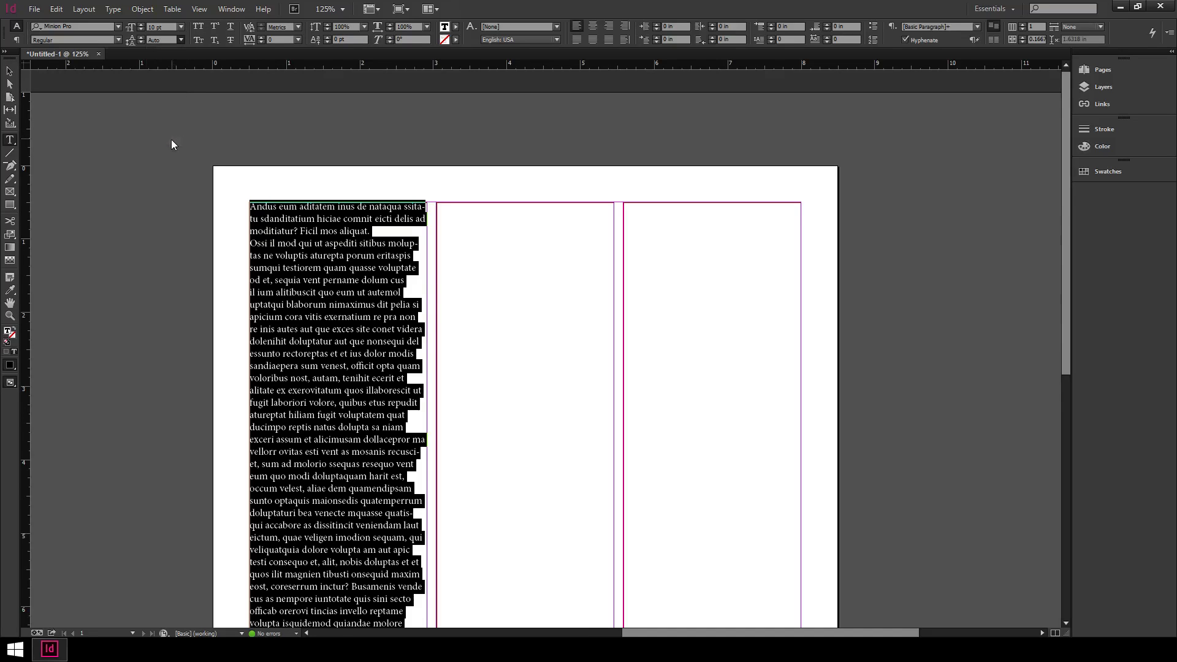
{"action": "left_click", "coordinate": [312, 237]}
{"action": "scroll", "coordinate": [356, 242], "scroll_direction": "down", "scroll_amount": 3}
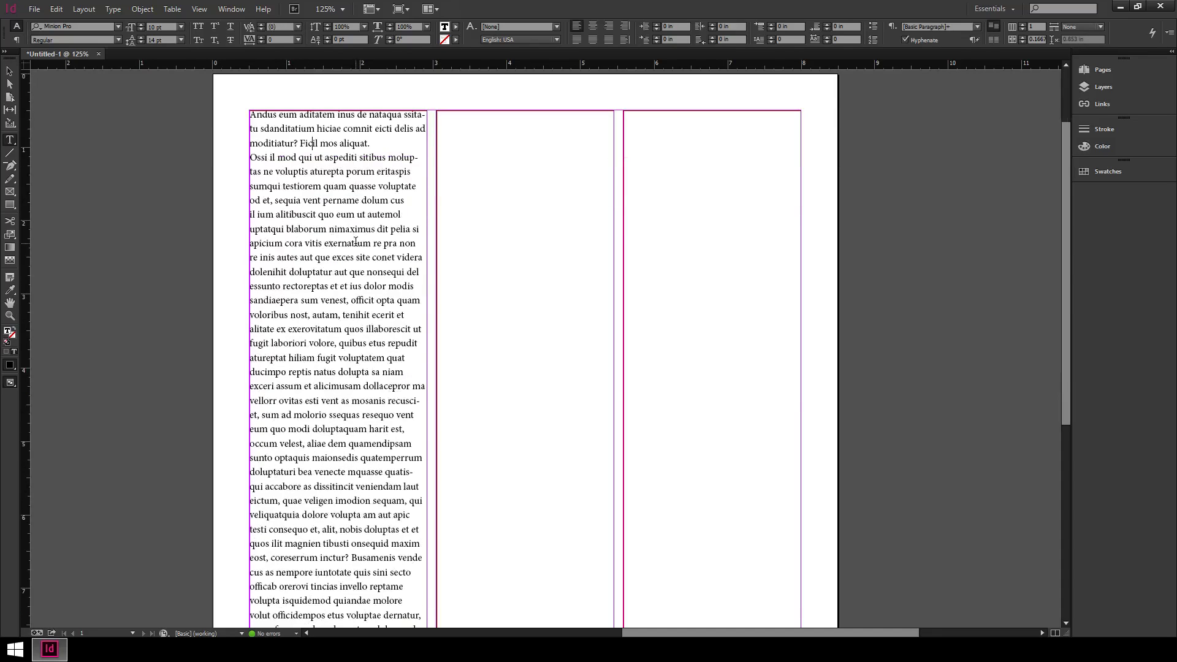
{"action": "scroll", "coordinate": [355, 242], "scroll_direction": "down", "scroll_amount": 4}
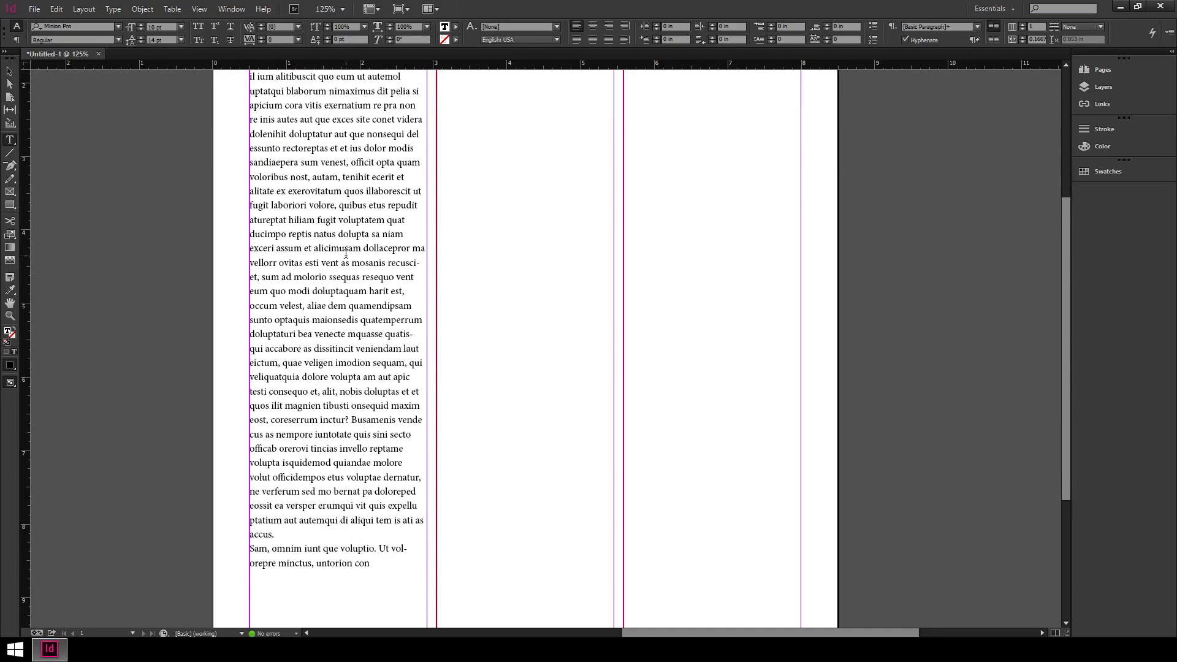
{"action": "scroll", "coordinate": [345, 255], "scroll_direction": "up", "scroll_amount": 4}
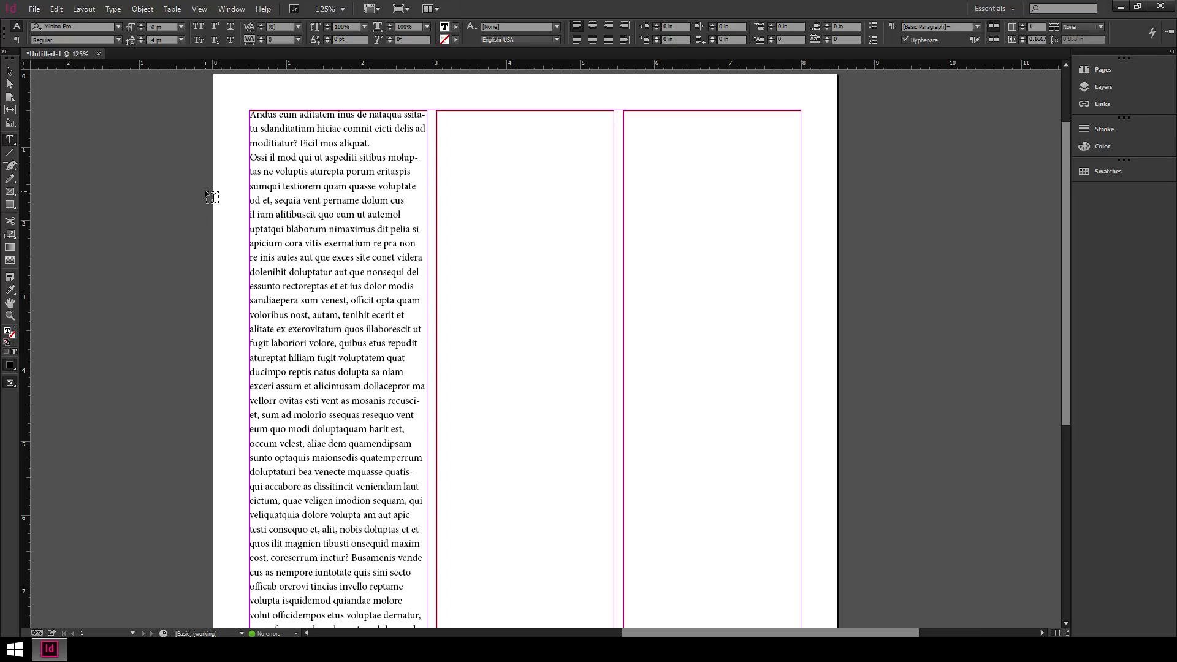
Center-align all the placeholder text in the first column's frame.
{"action": "left_click", "coordinate": [10, 71]}
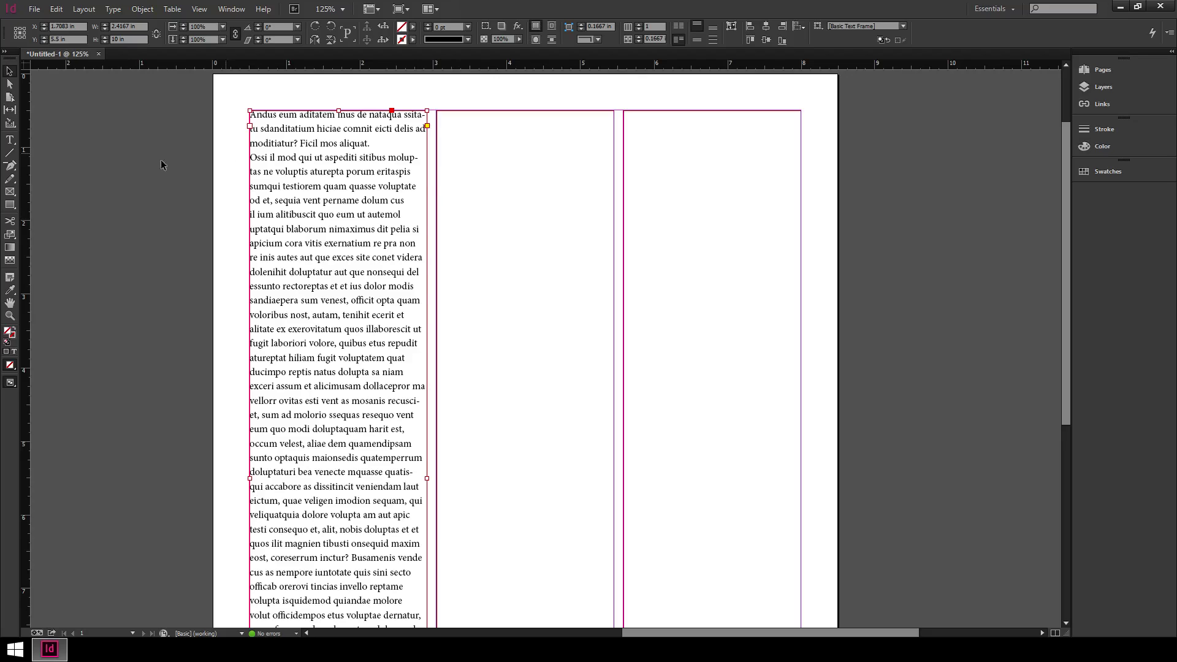
{"action": "left_click", "coordinate": [15, 141]}
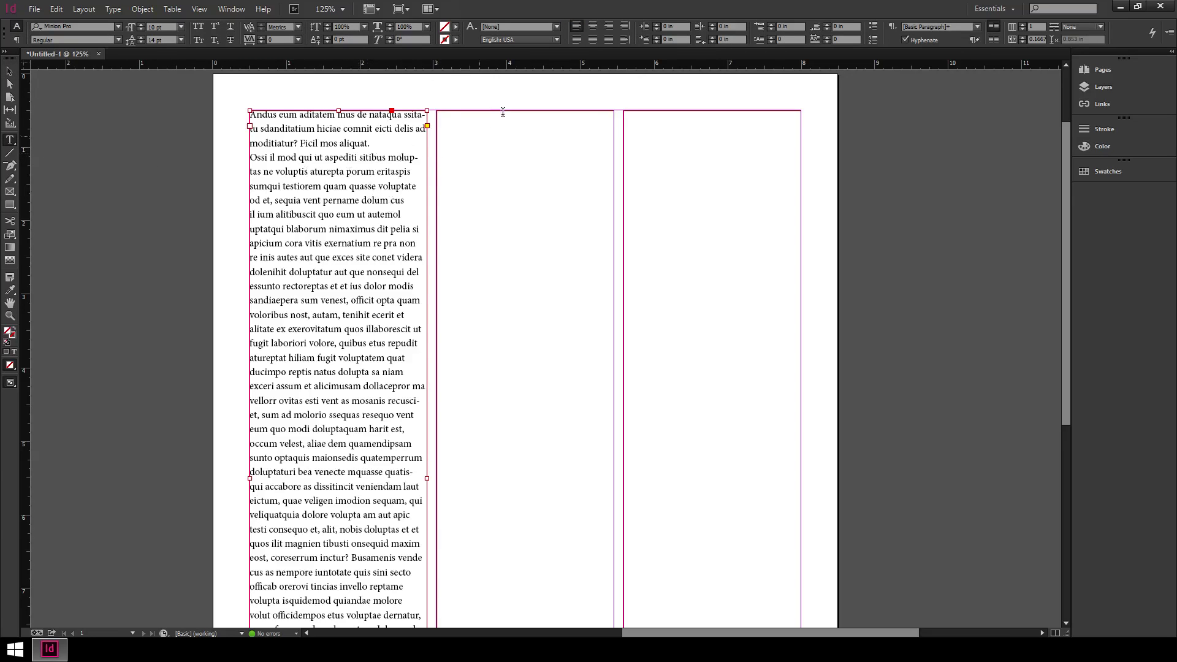
{"action": "left_click", "coordinate": [317, 260]}
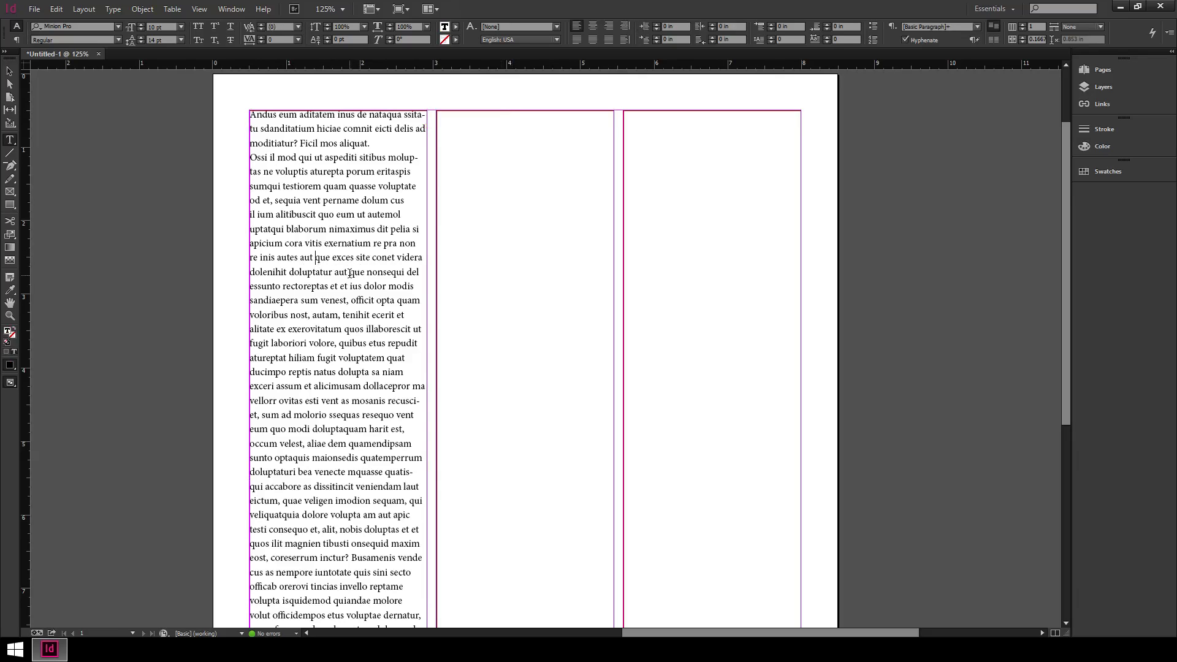
{"action": "key", "text": "ctrl+a"}
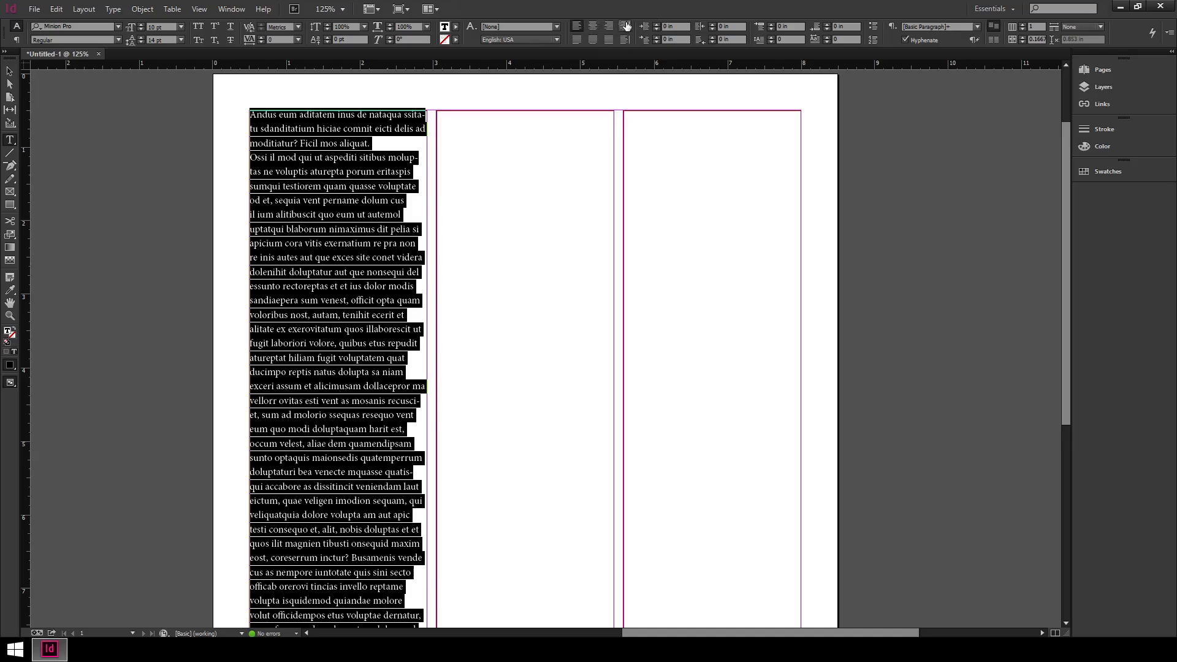
{"action": "left_click", "coordinate": [592, 27]}
{"action": "left_click", "coordinate": [314, 273]}
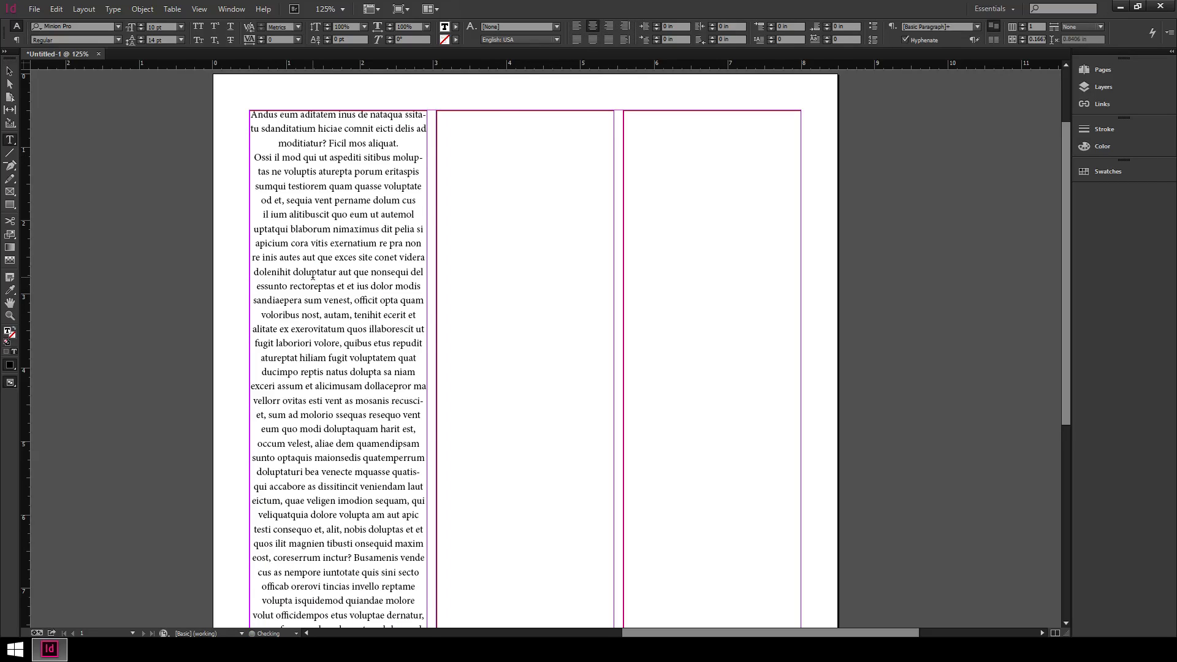
{"action": "key", "text": "ctrl+minus"}
{"action": "key", "text": "ctrl+minus"}
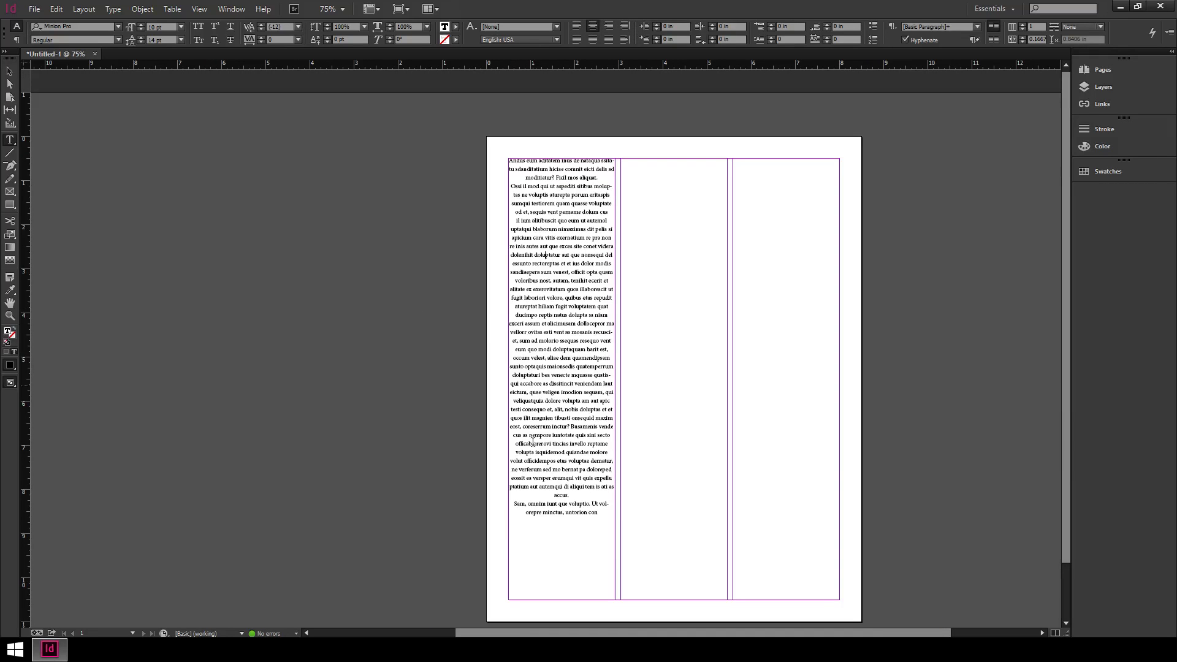
{"action": "key", "text": "ctrl+equal"}
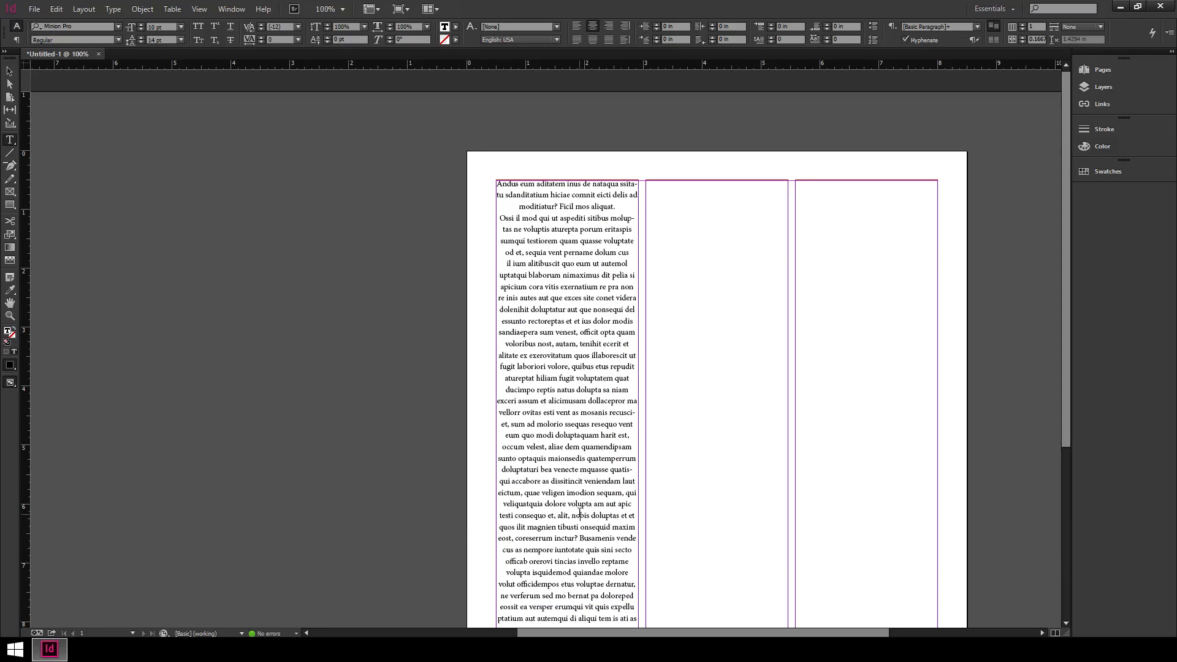
Justify all the text in the first column's frame with the last lines aligned left.
{"action": "key", "text": "ctrl+a"}
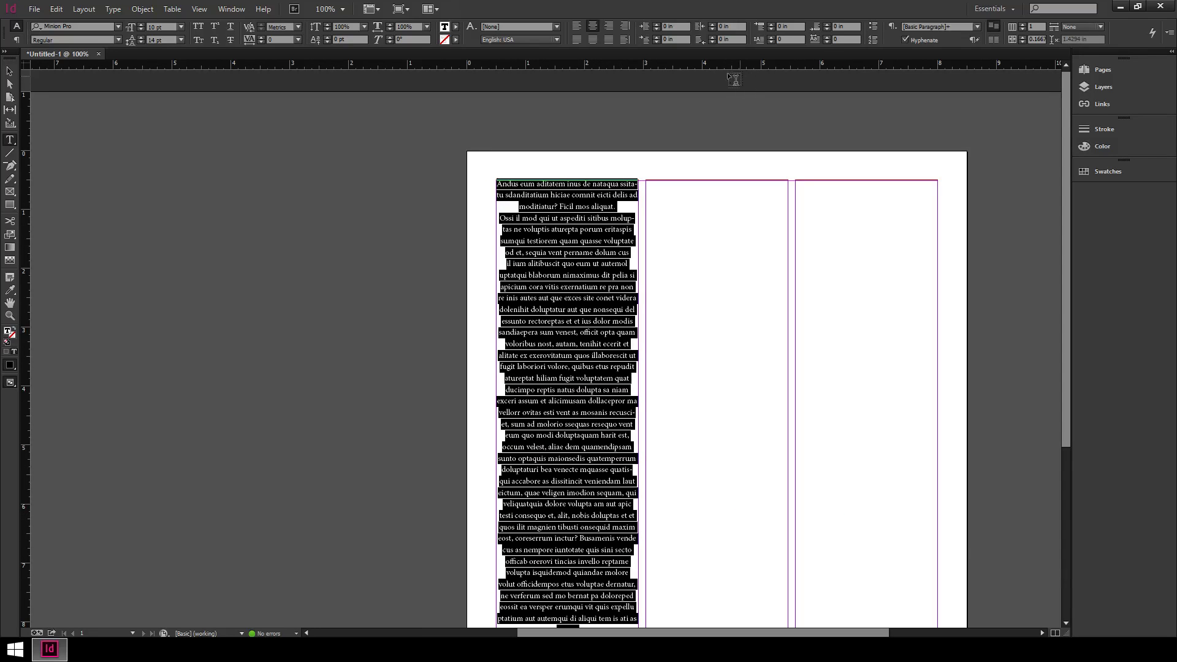
{"action": "left_click", "coordinate": [576, 40]}
{"action": "left_click", "coordinate": [575, 41]}
{"action": "scroll", "coordinate": [663, 162], "scroll_direction": "down", "scroll_amount": 3}
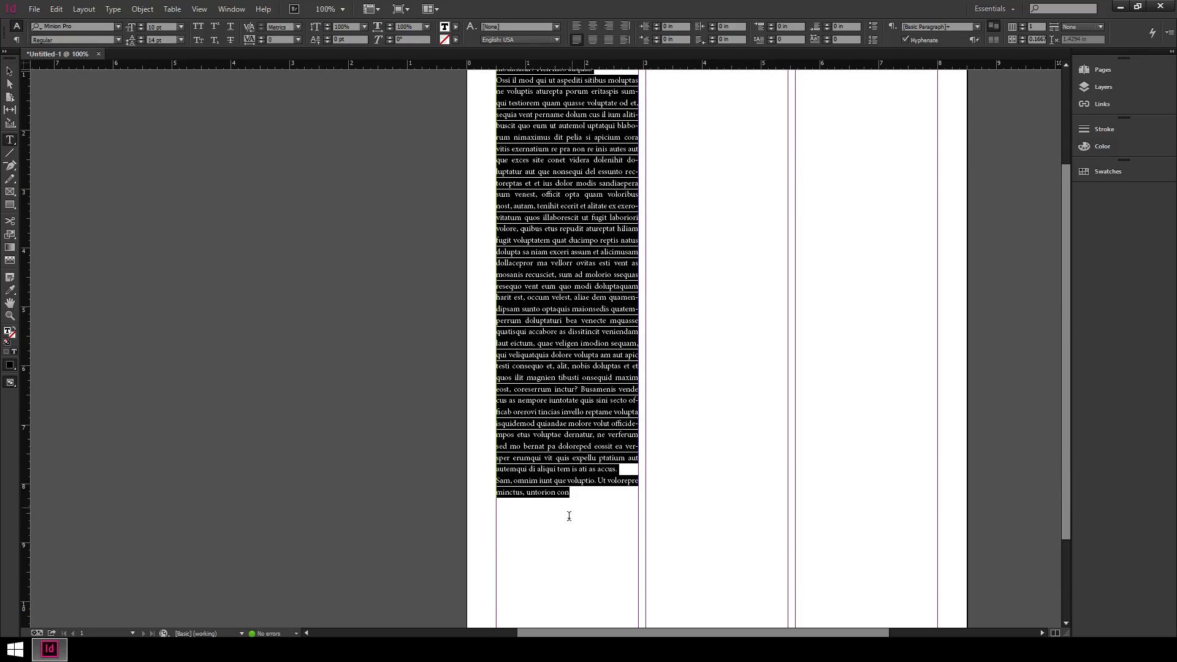
{"action": "left_click", "coordinate": [557, 494]}
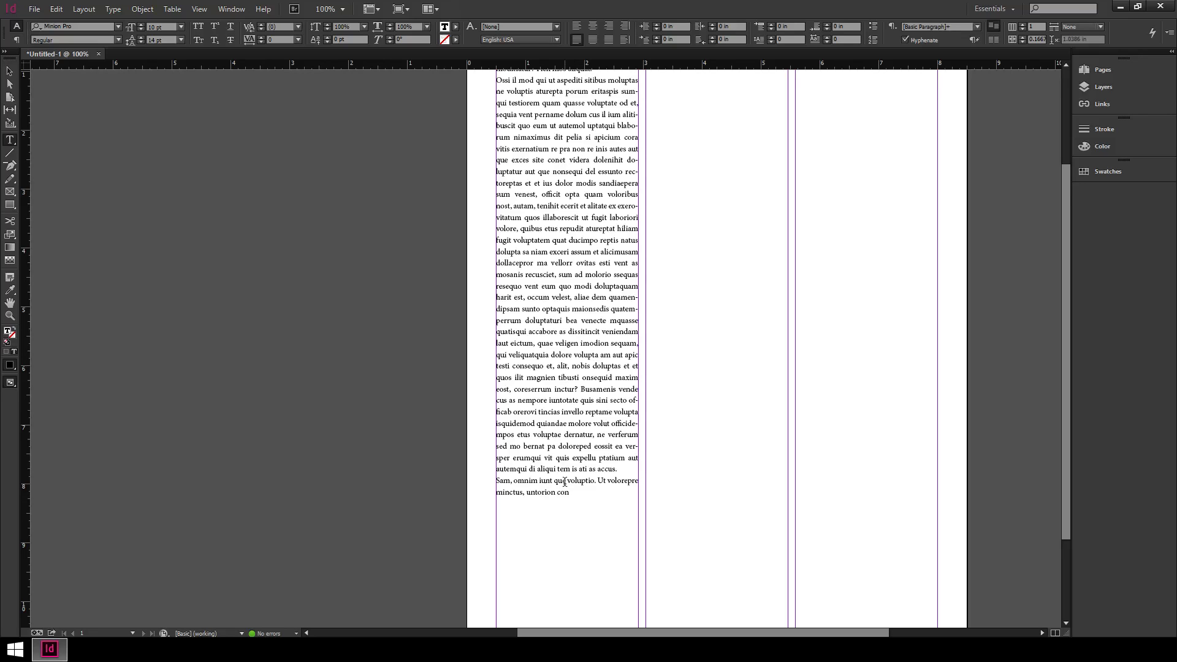
{"action": "scroll", "coordinate": [654, 358], "scroll_direction": "up", "scroll_amount": 2}
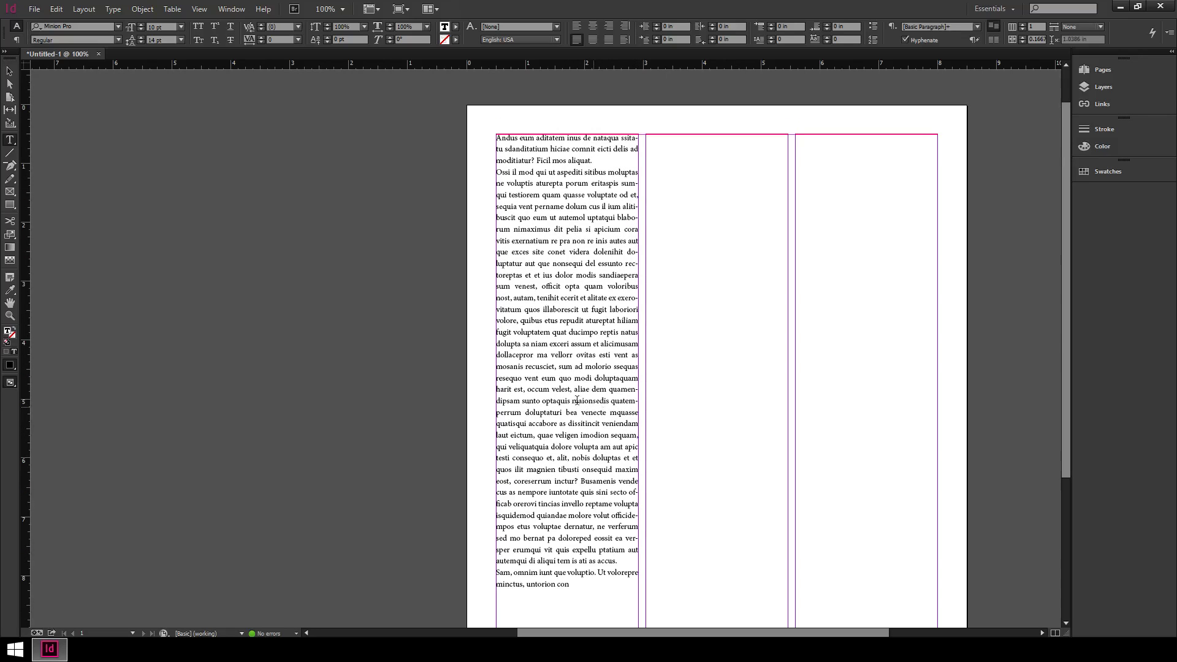
Deselect the text, preview the page without guides and frame edges, and return to the normal view.
{"action": "left_click", "coordinate": [10, 71]}
{"action": "left_click", "coordinate": [347, 269]}
{"action": "scroll", "coordinate": [372, 298], "scroll_direction": "down", "scroll_amount": 4}
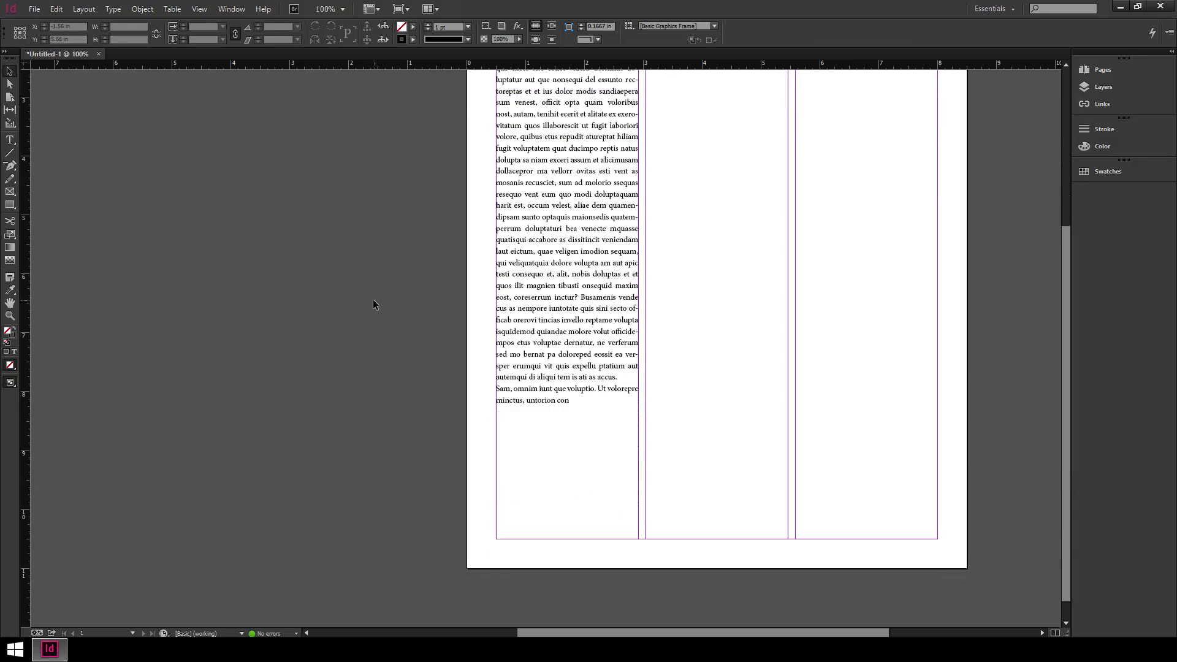
{"action": "scroll", "coordinate": [340, 326], "scroll_direction": "up", "scroll_amount": 1}
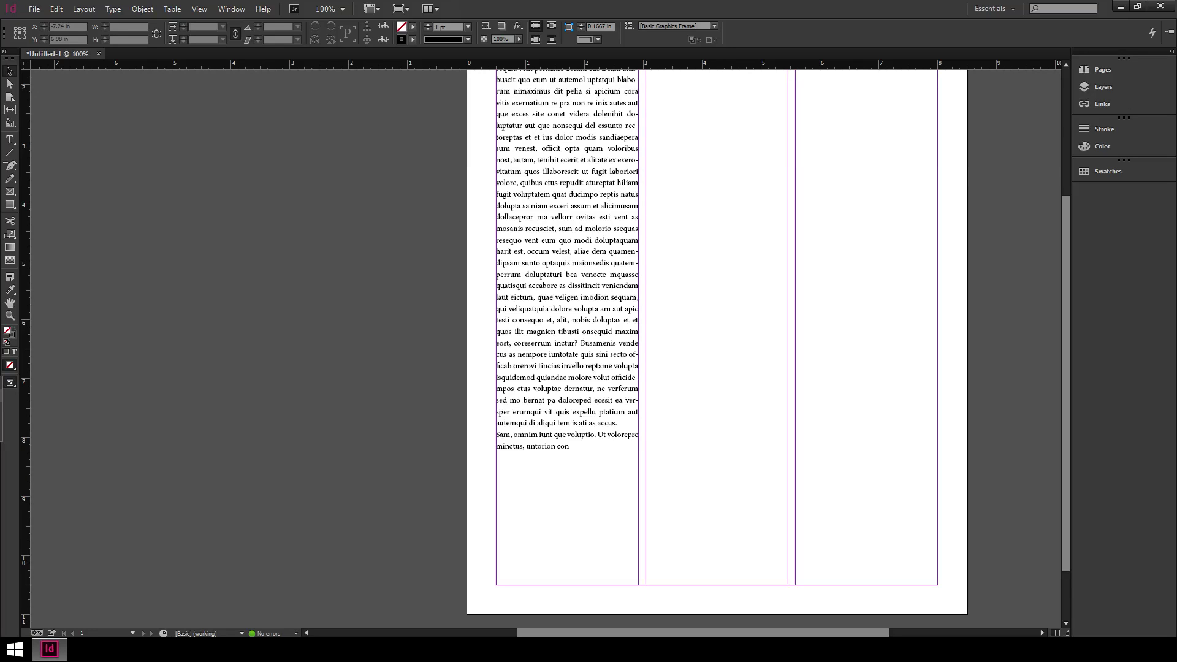
{"action": "left_click", "coordinate": [10, 382]}
{"action": "scroll", "coordinate": [752, 441], "scroll_direction": "up", "scroll_amount": 3}
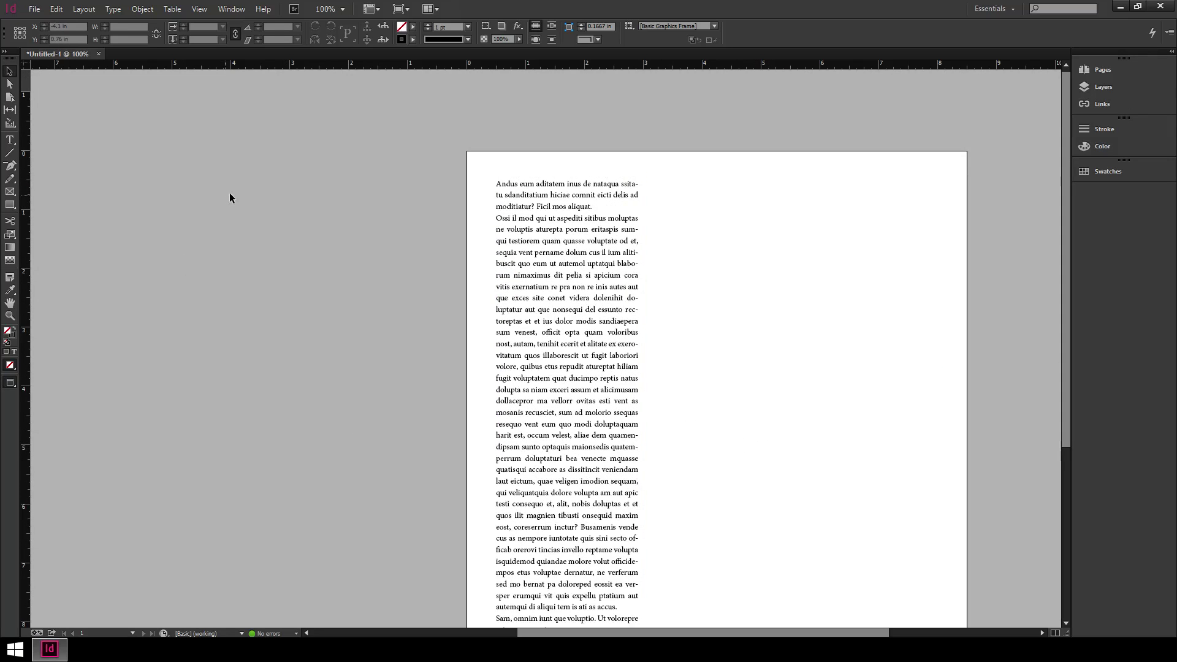
{"action": "scroll", "coordinate": [239, 189], "scroll_direction": "down", "scroll_amount": 3}
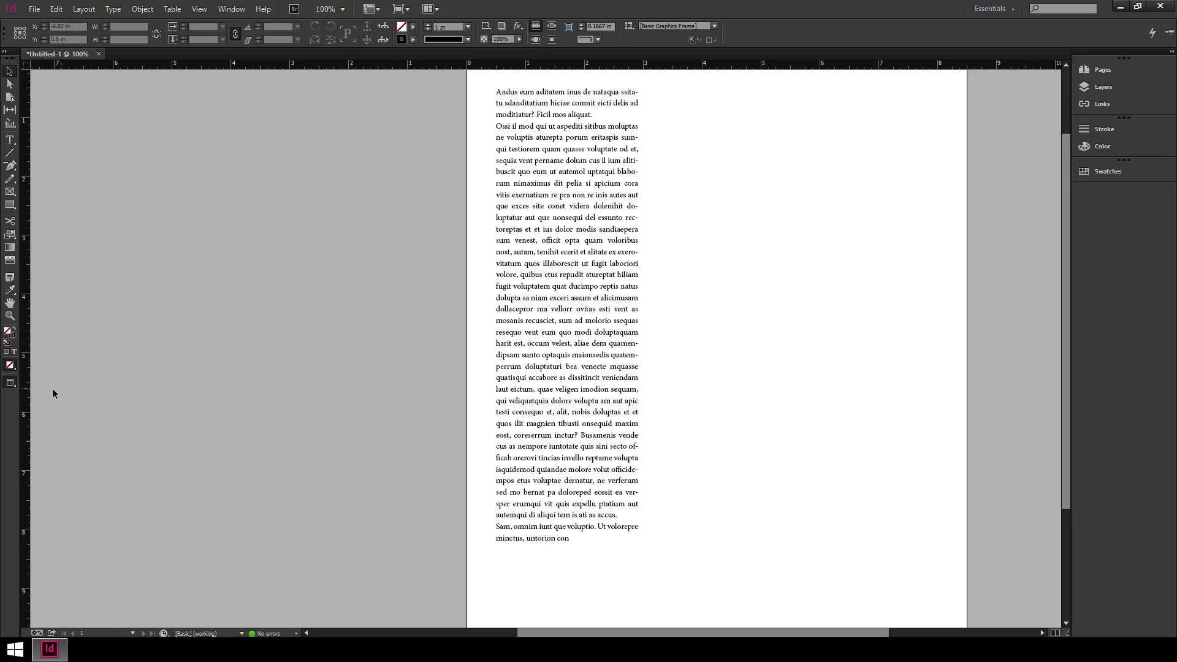
{"action": "left_click", "coordinate": [10, 383]}
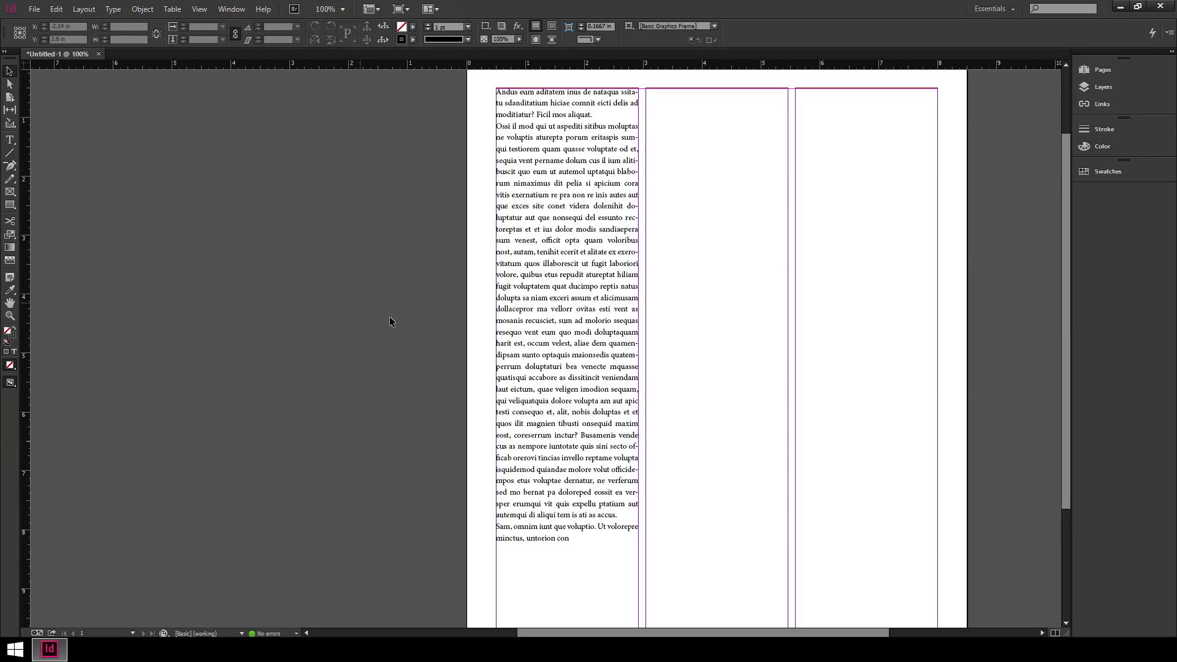
Examine how far the justified text reaches down the first column's frame.
{"action": "scroll", "coordinate": [388, 316], "scroll_direction": "down", "scroll_amount": 4}
{"action": "scroll", "coordinate": [643, 395], "scroll_direction": "up", "scroll_amount": 3}
{"action": "scroll", "coordinate": [642, 398], "scroll_direction": "up", "scroll_amount": 3}
{"action": "scroll", "coordinate": [604, 399], "scroll_direction": "down", "scroll_amount": 4}
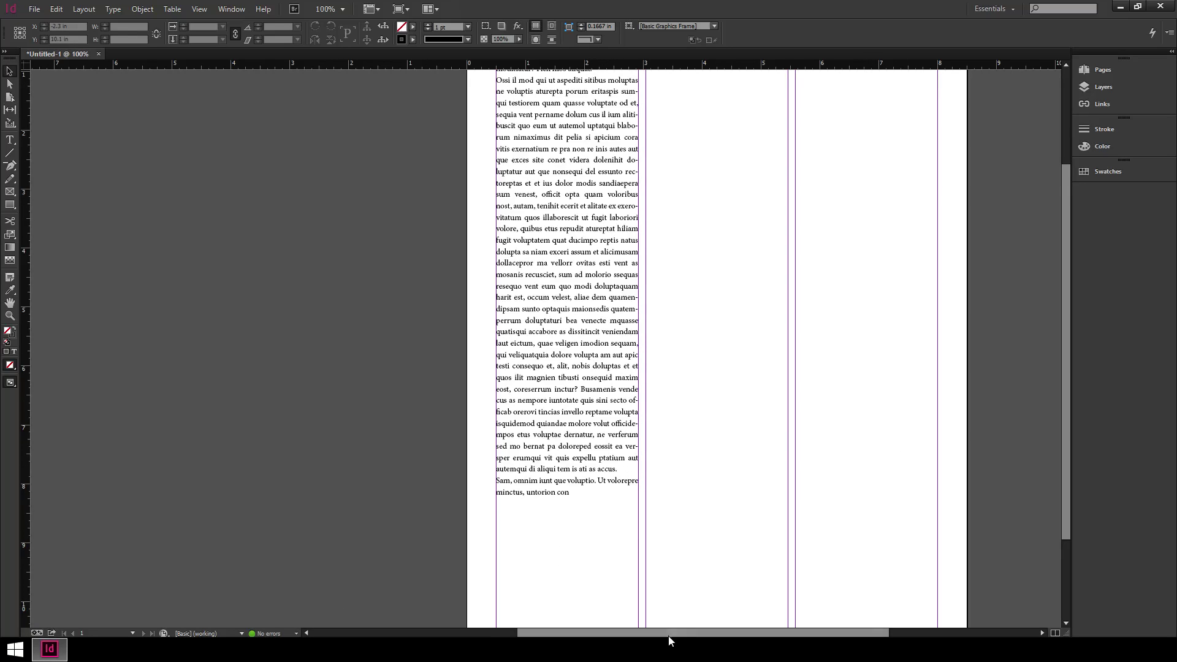
{"action": "left_click_drag", "start_coordinate": [668, 634], "coordinate": [740, 631]}
{"action": "scroll", "coordinate": [913, 414], "scroll_direction": "down", "scroll_amount": 2}
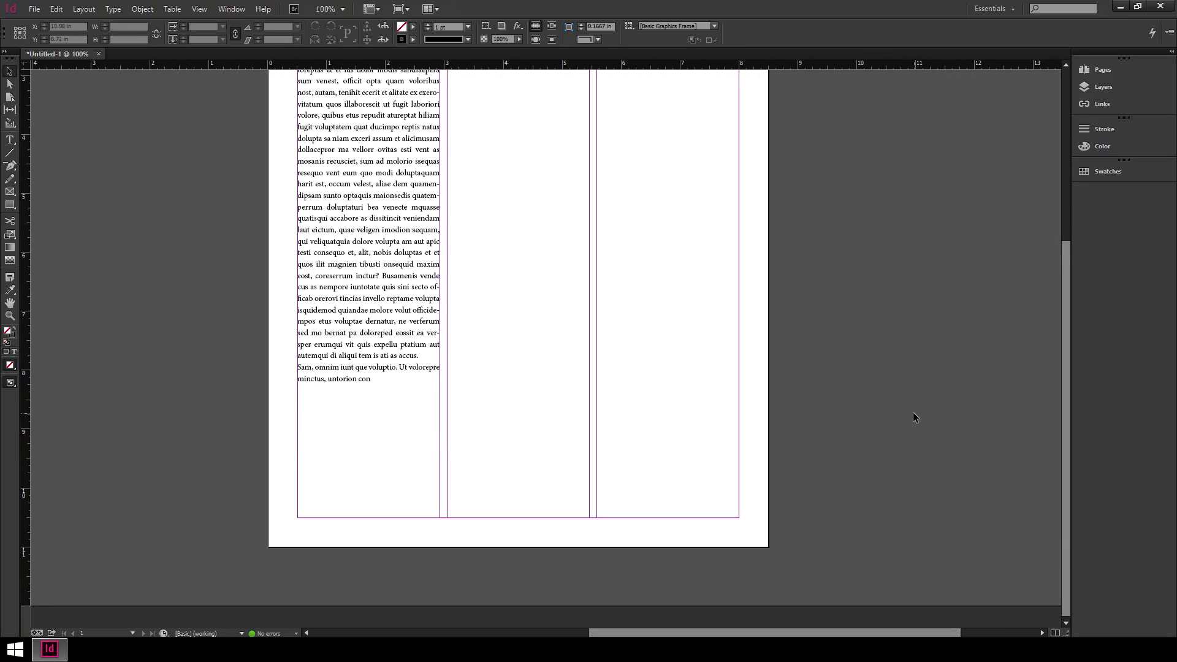
{"action": "scroll", "coordinate": [914, 417], "scroll_direction": "up", "scroll_amount": 3}
{"action": "scroll", "coordinate": [909, 422], "scroll_direction": "down", "scroll_amount": 3}
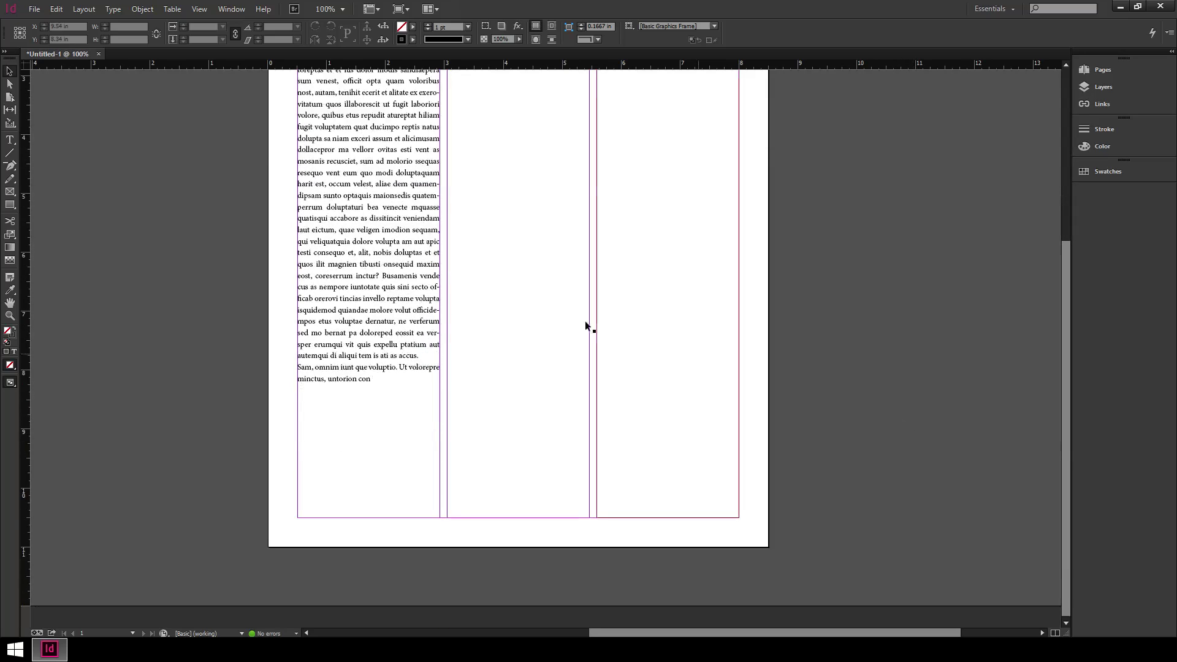
Fill the remaining space below the last line in the first column's frame with placeholder text.
{"action": "left_click", "coordinate": [386, 308]}
{"action": "left_click", "coordinate": [9, 142]}
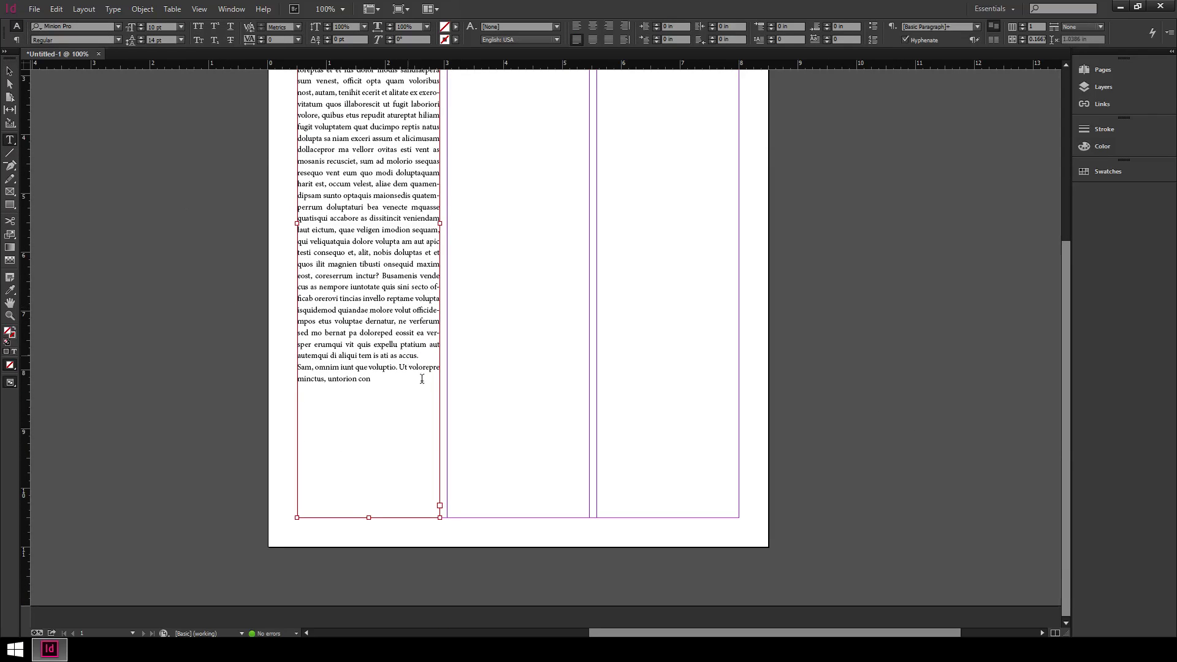
{"action": "left_click", "coordinate": [381, 378]}
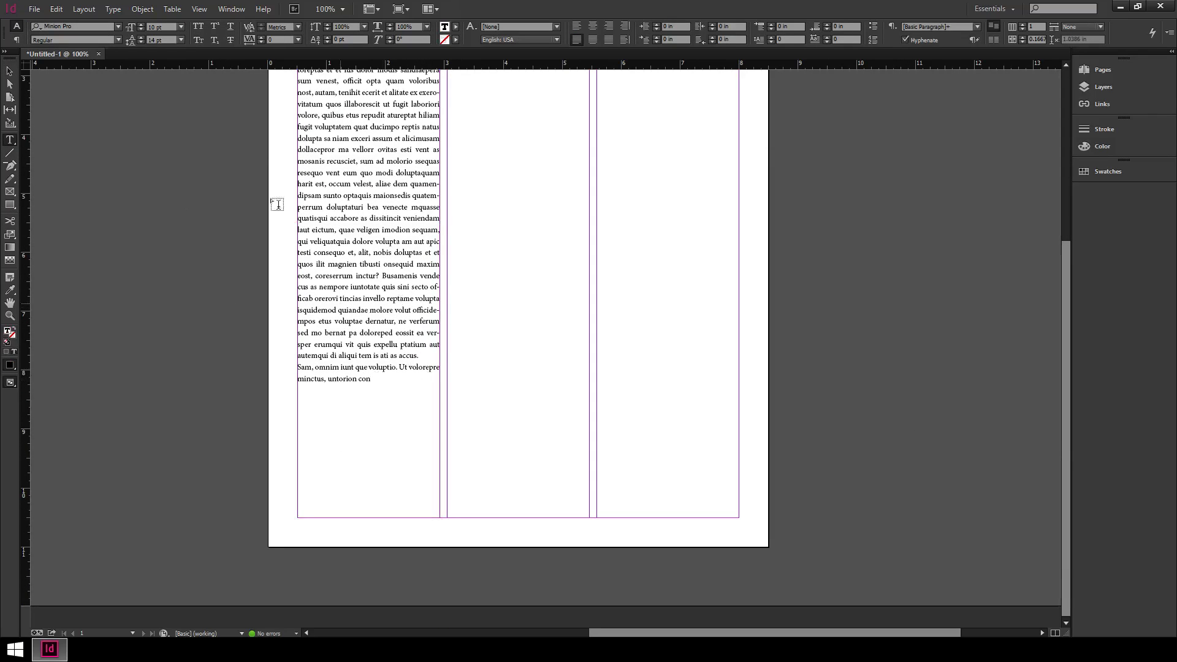
{"action": "left_click", "coordinate": [142, 12]}
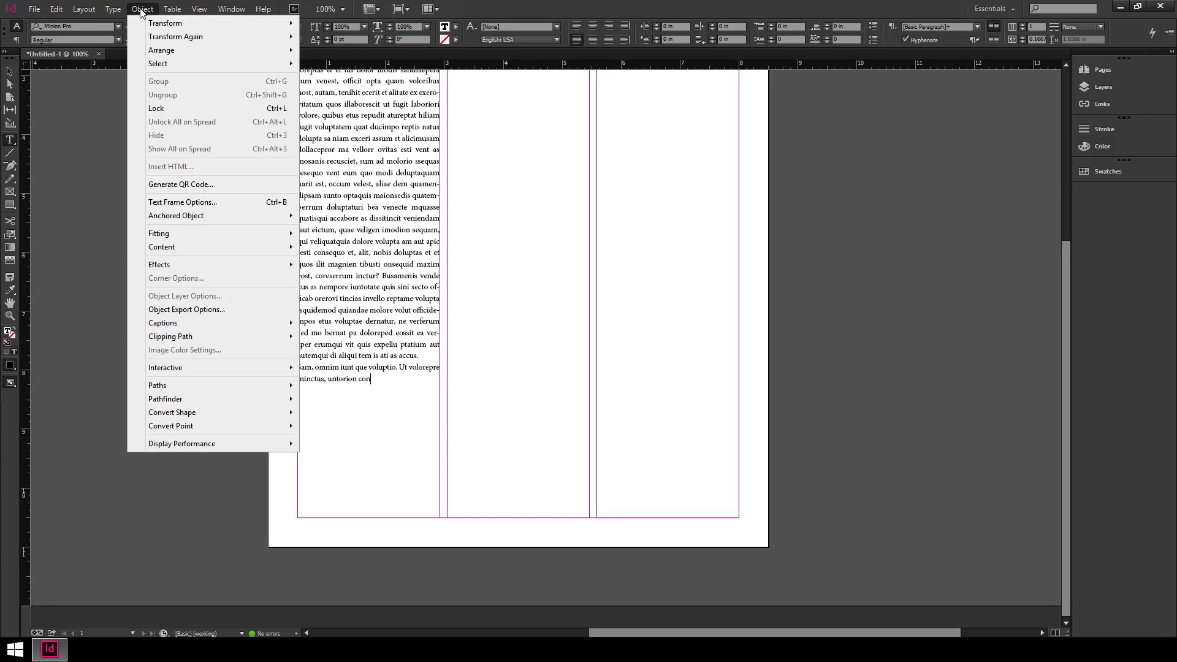
{"action": "mouse_move", "coordinate": [113, 8]}
{"action": "left_click", "coordinate": [169, 386]}
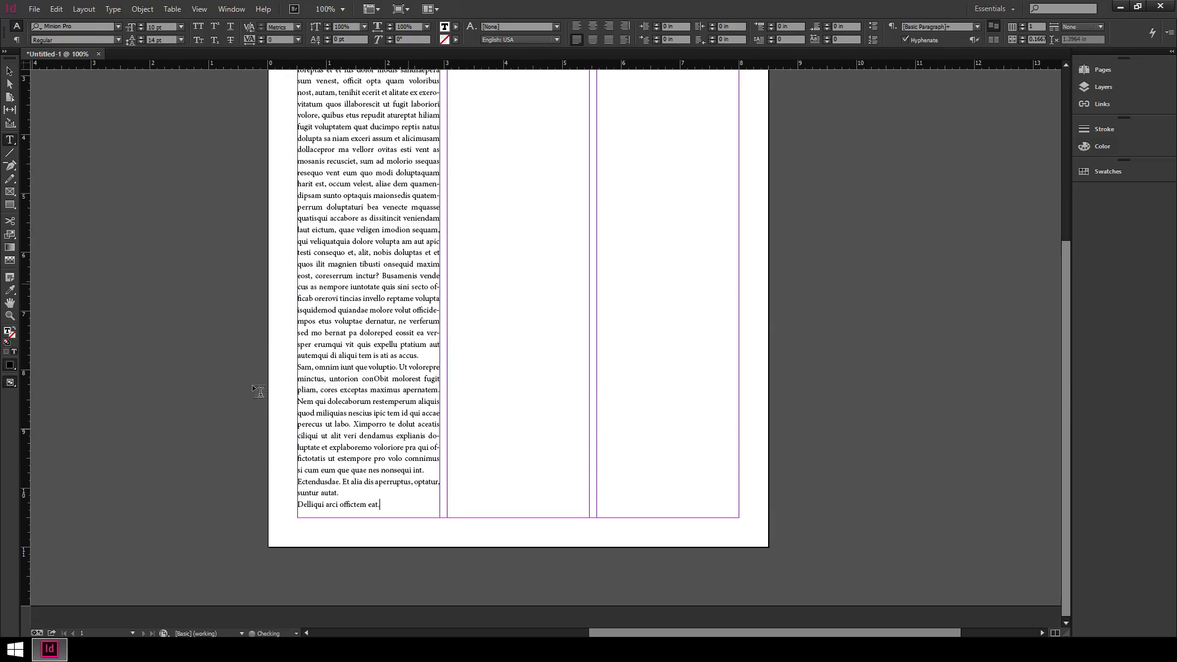
{"action": "left_click", "coordinate": [9, 71]}
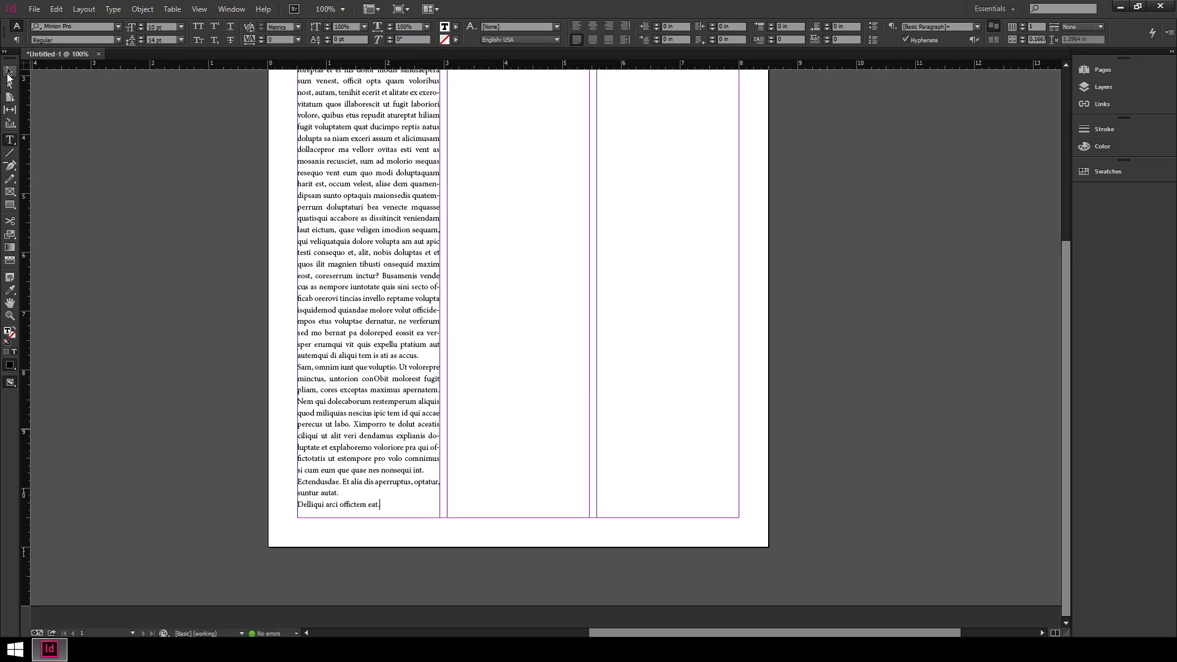
{"action": "left_click", "coordinate": [845, 363]}
Try to fill the second column's text frame with placeholder text, and undo the fill.
{"action": "scroll", "coordinate": [852, 375], "scroll_direction": "up", "scroll_amount": 5}
{"action": "scroll", "coordinate": [767, 350], "scroll_direction": "down", "scroll_amount": 3}
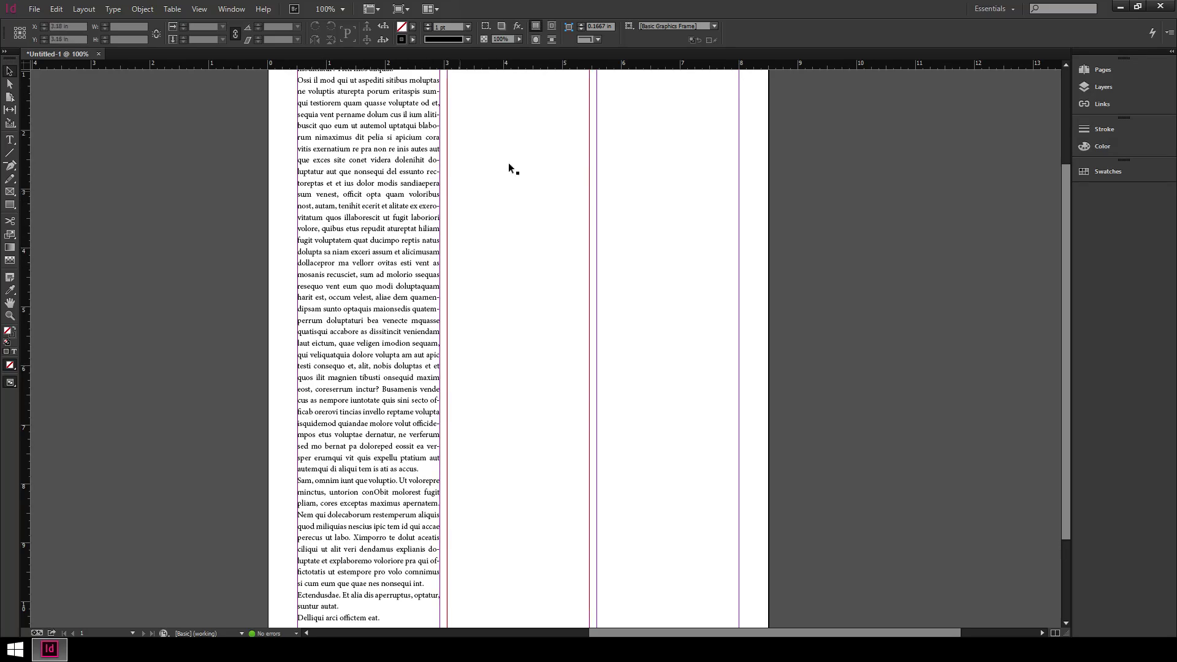
{"action": "left_click", "coordinate": [561, 159]}
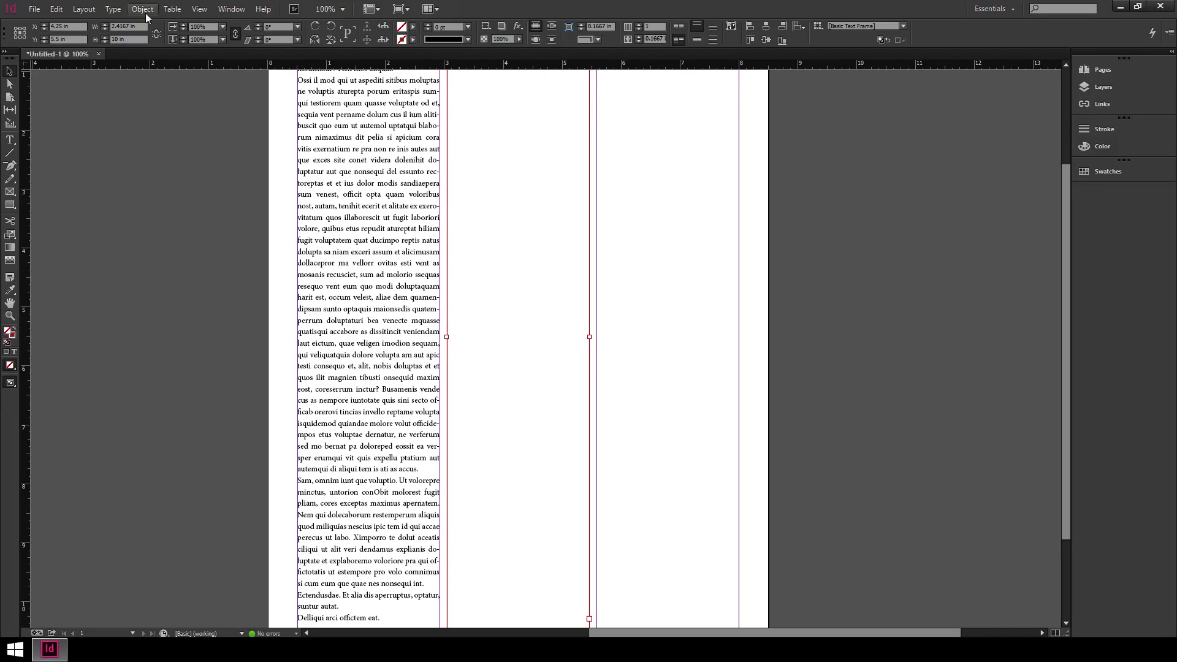
{"action": "left_click", "coordinate": [112, 10]}
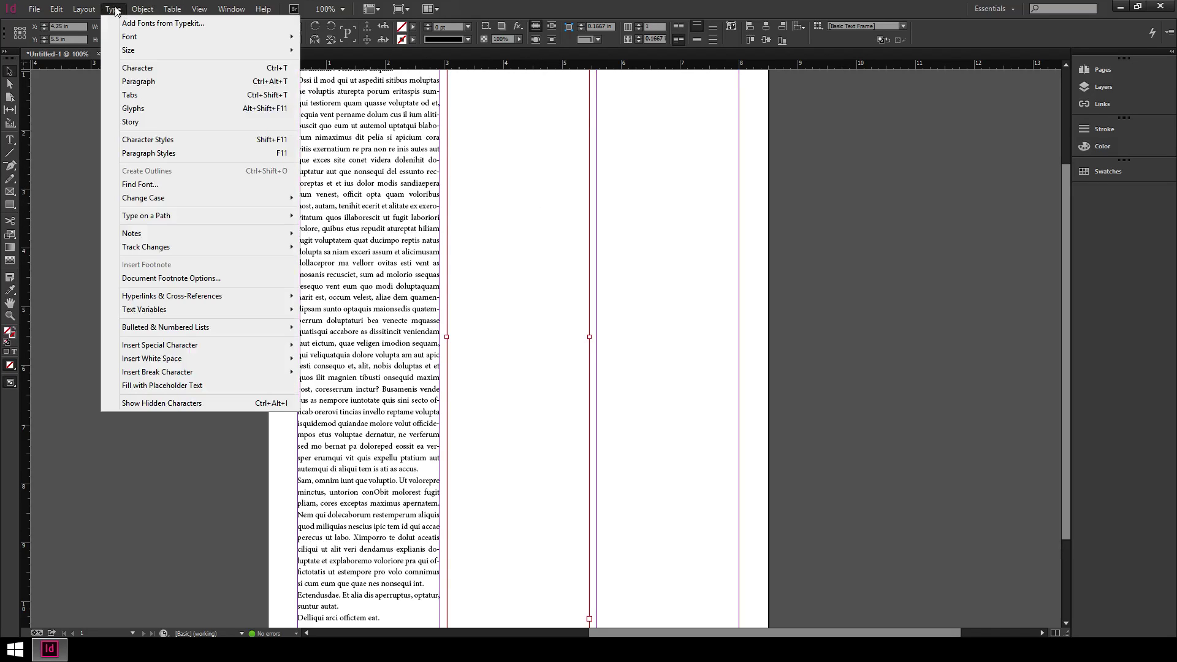
{"action": "left_click", "coordinate": [171, 380]}
{"action": "key", "text": "ctrl+z"}
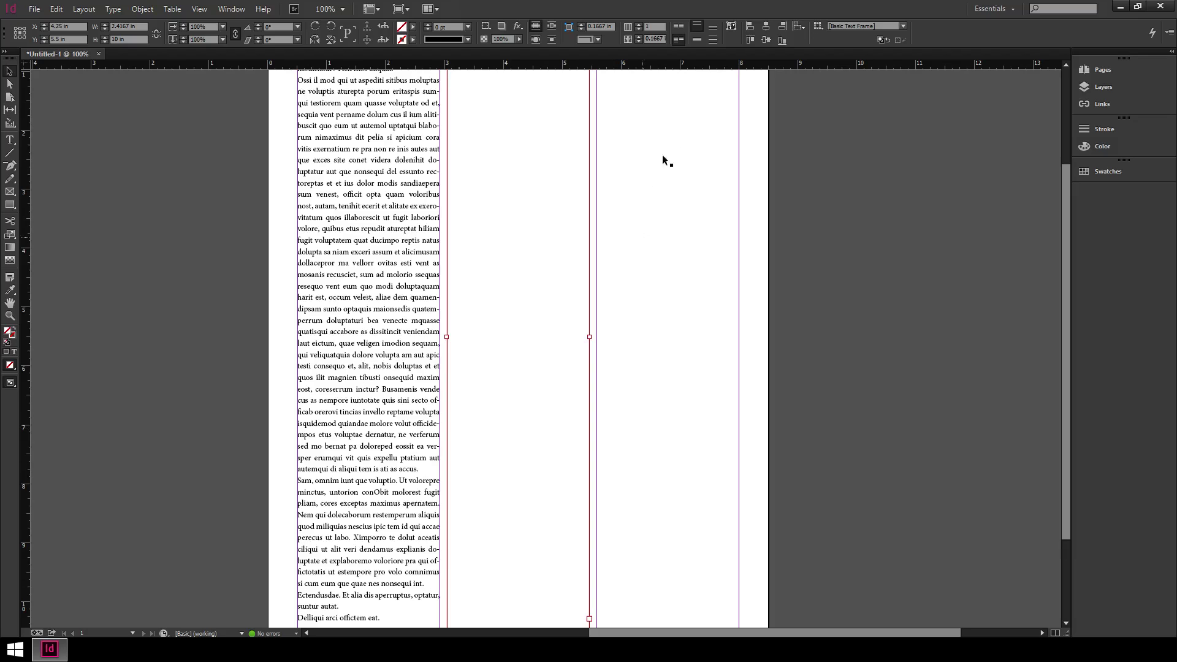
Thread the first column's text frame into the second column's frame, and the second into the third column's frame.
{"action": "scroll", "coordinate": [734, 313], "scroll_direction": "down", "scroll_amount": 3}
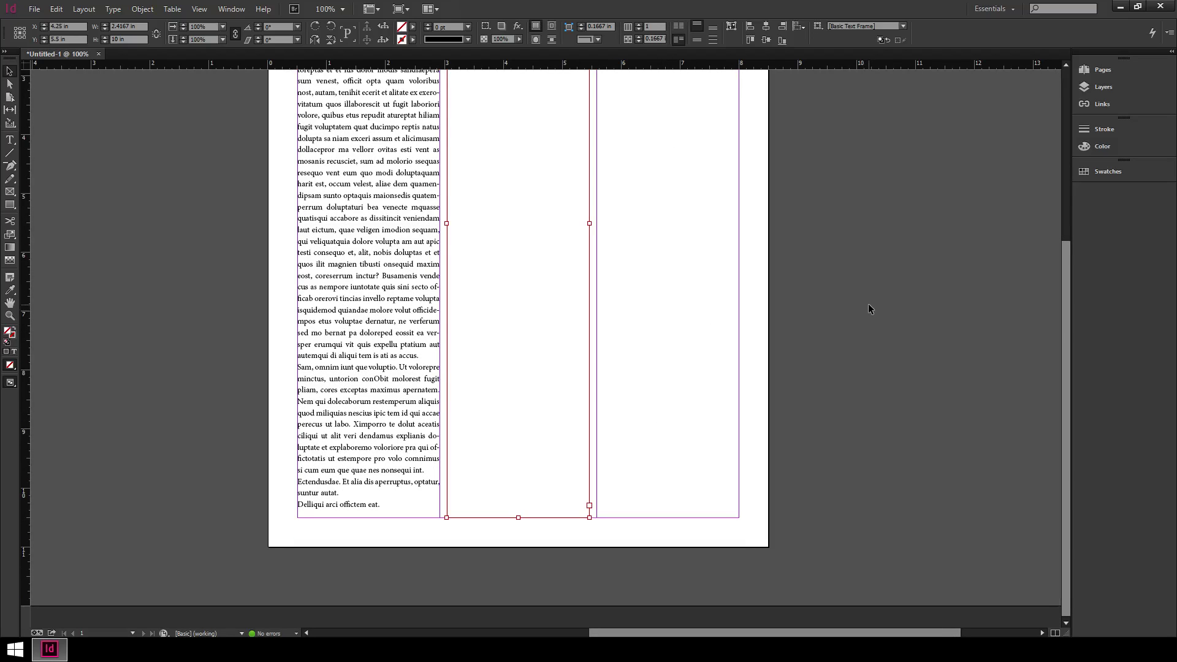
{"action": "key", "text": "ctrl+minus"}
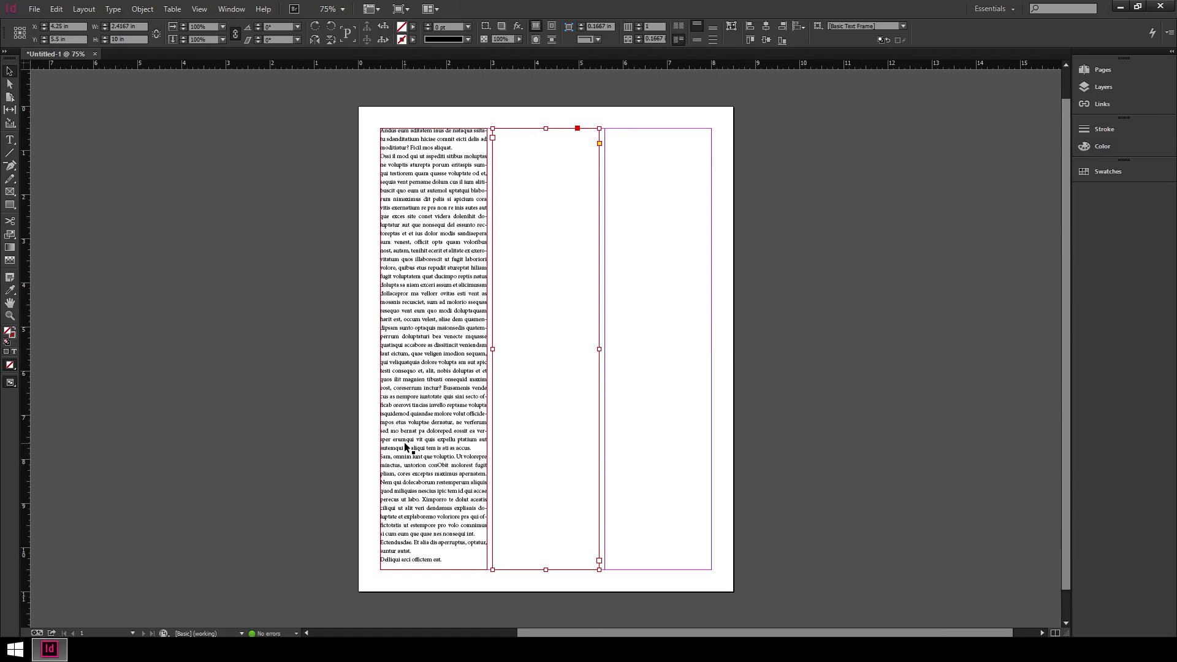
{"action": "left_click", "coordinate": [407, 446]}
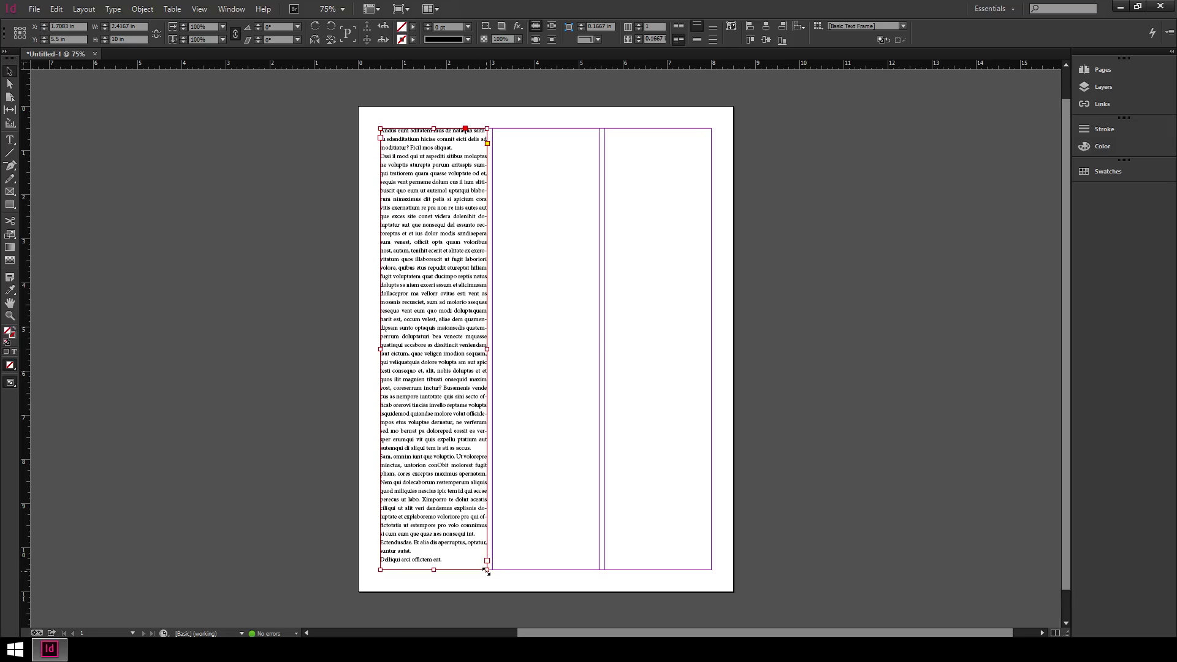
{"action": "key", "text": "ctrl+equal"}
{"action": "key", "text": "ctrl+equal"}
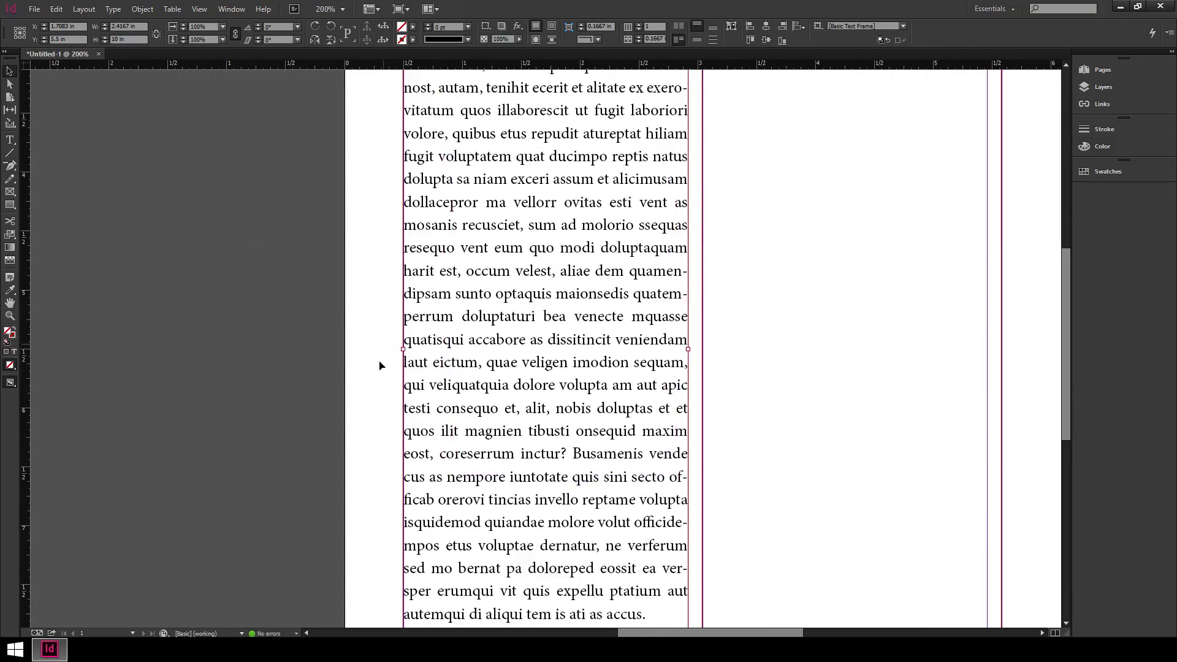
{"action": "key", "text": "ctrl+equal"}
{"action": "scroll", "coordinate": [707, 533], "scroll_direction": "down", "scroll_amount": 15}
{"action": "scroll", "coordinate": [707, 533], "scroll_direction": "right", "scroll_amount": 3}
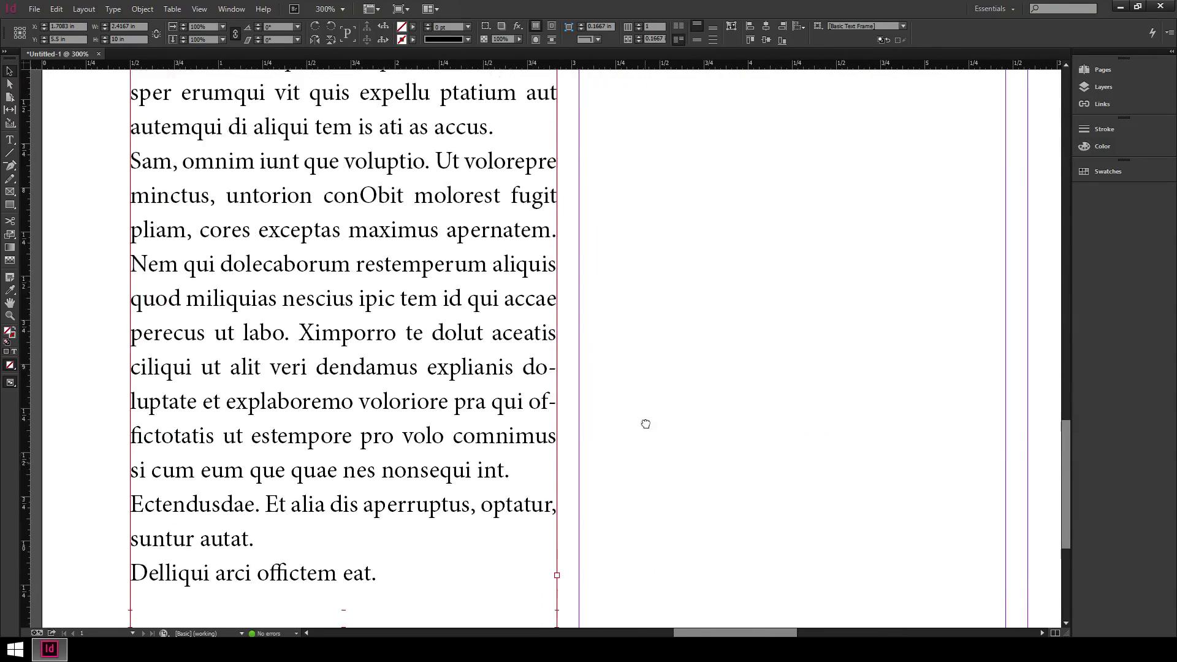
{"action": "left_click_drag", "start_coordinate": [643, 237], "coordinate": [638, 253]}
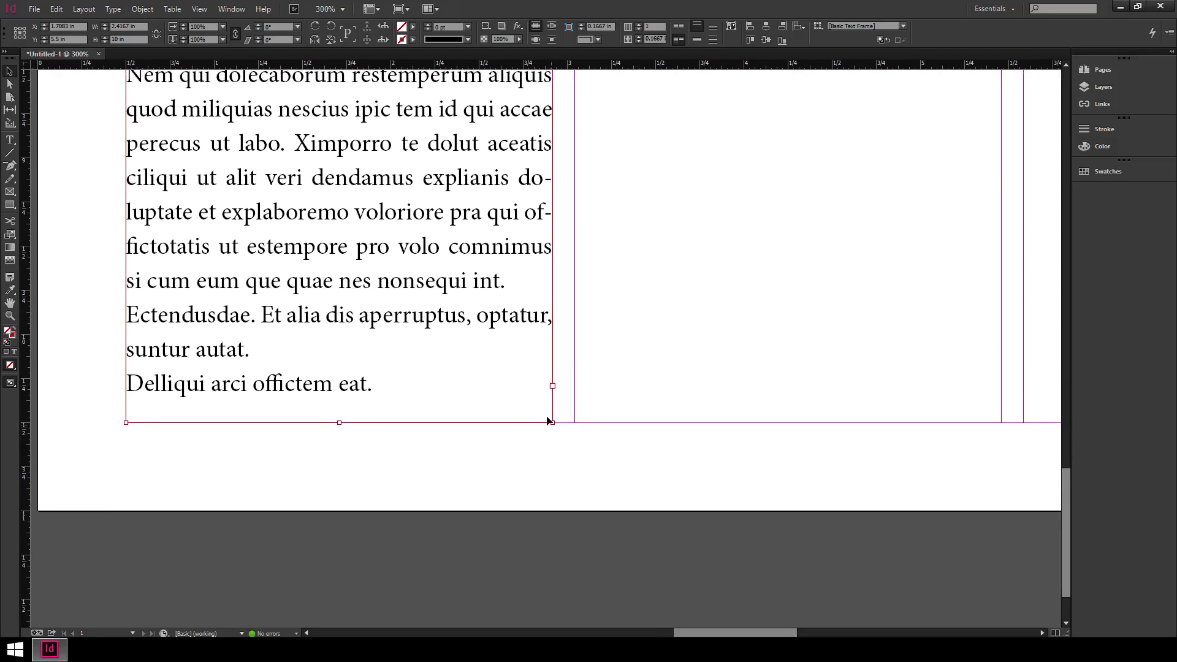
{"action": "left_click", "coordinate": [552, 387]}
{"action": "scroll", "coordinate": [621, 282], "scroll_direction": "down", "scroll_amount": 5}
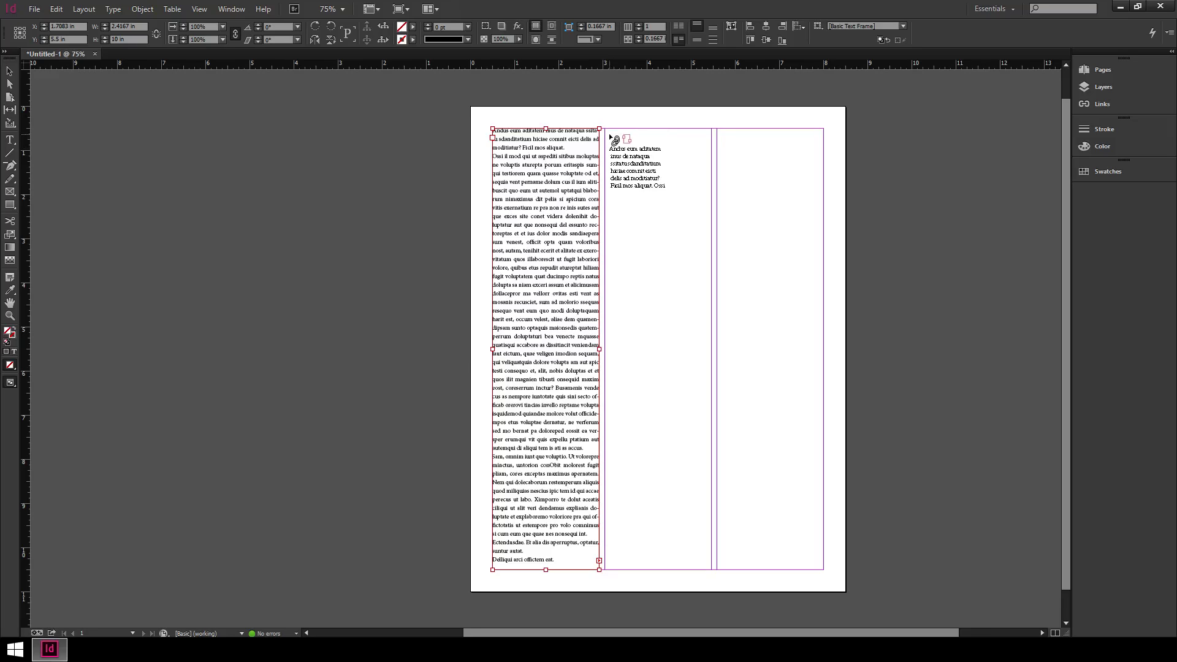
{"action": "left_click", "coordinate": [610, 138]}
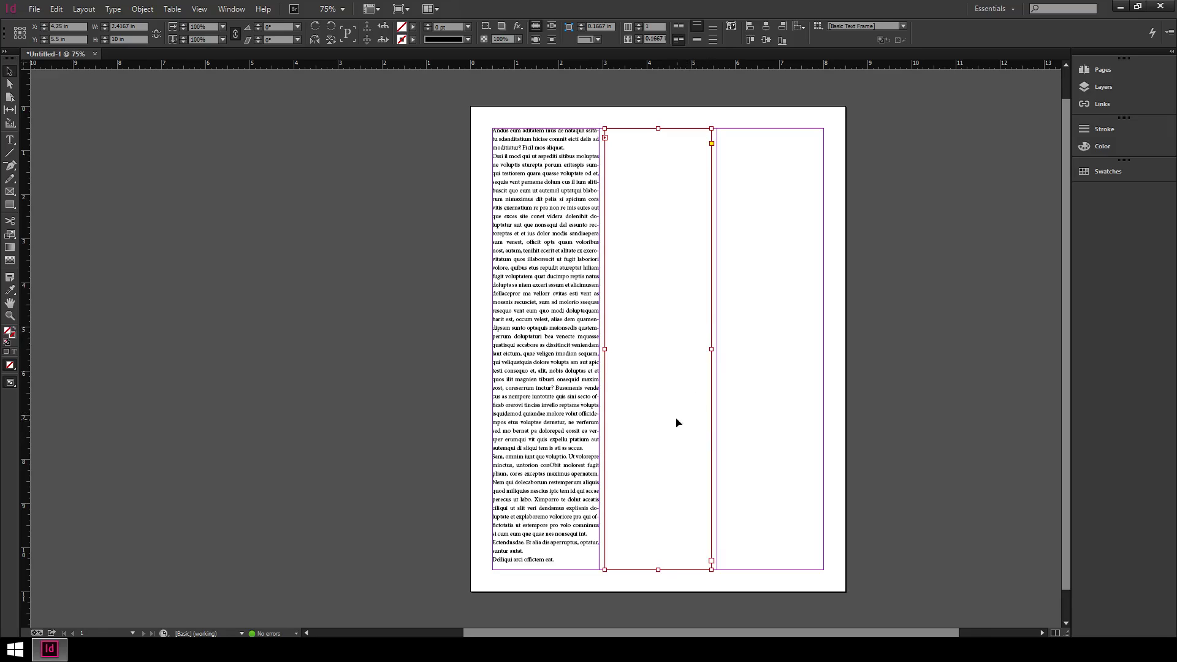
{"action": "left_click", "coordinate": [712, 563]}
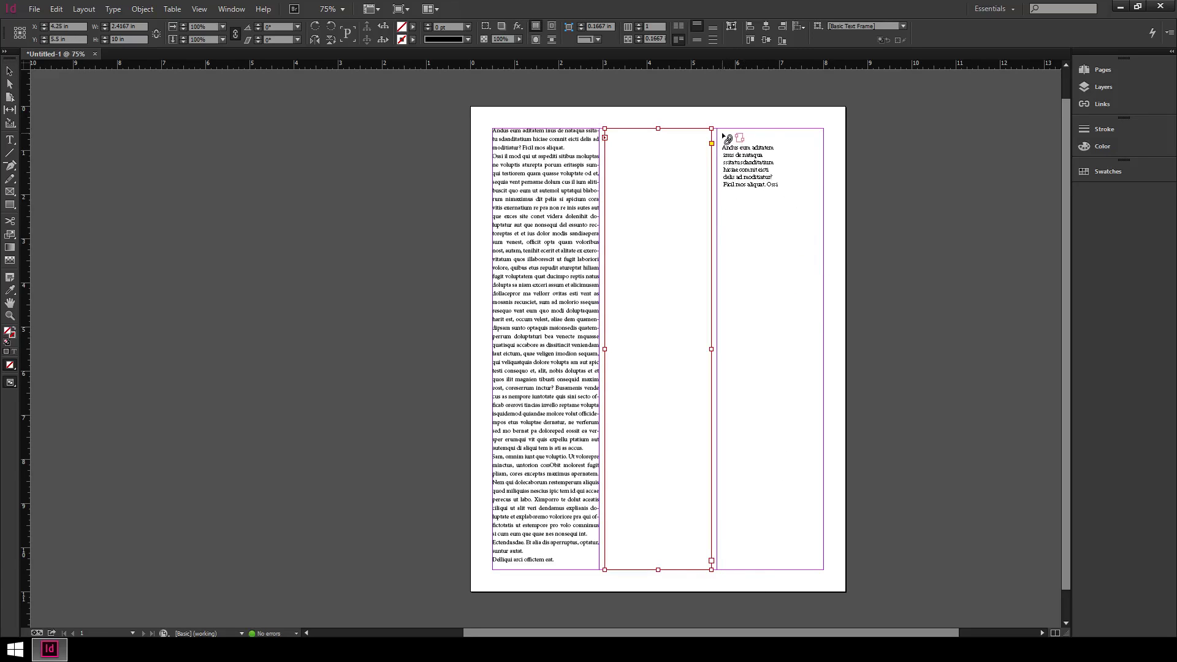
{"action": "left_click", "coordinate": [724, 137]}
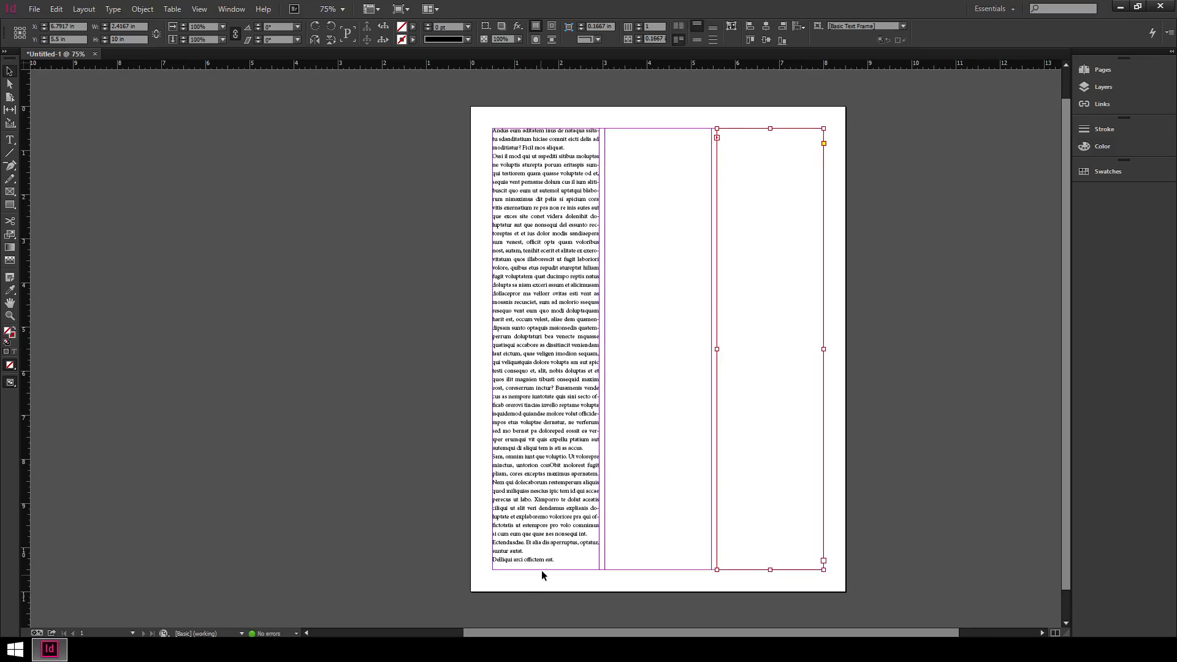
Fill the threaded frames with placeholder text, starting from the end of the last line in the first column.
{"action": "left_click", "coordinate": [529, 559]}
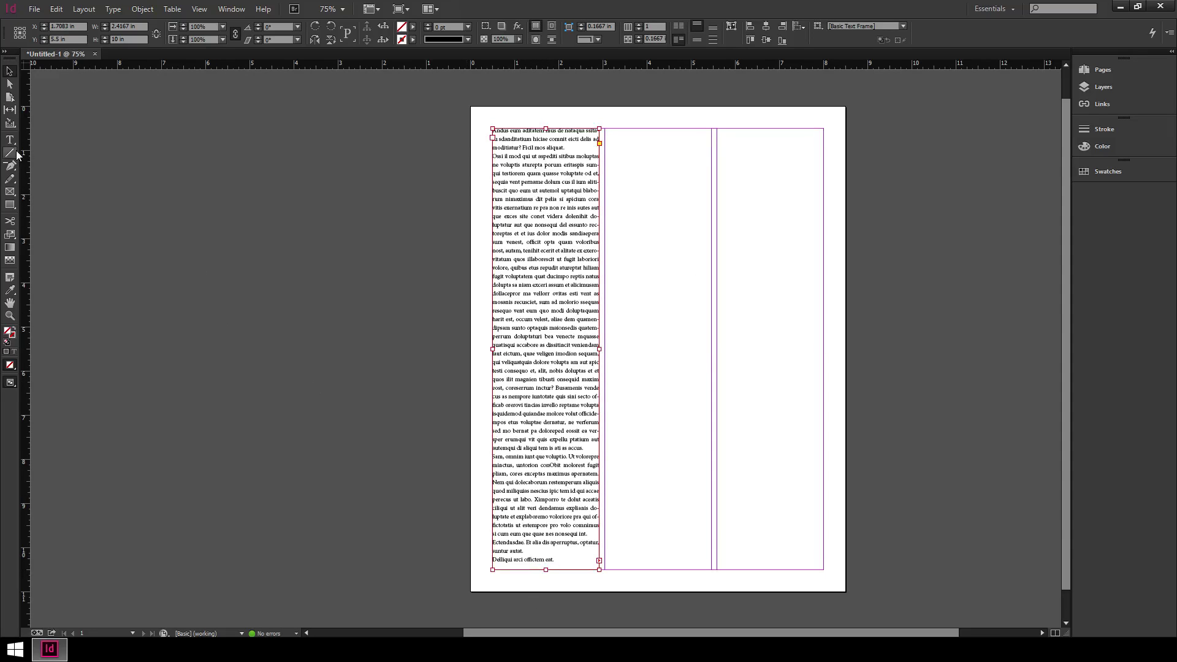
{"action": "left_click", "coordinate": [10, 140]}
{"action": "left_click", "coordinate": [556, 555]}
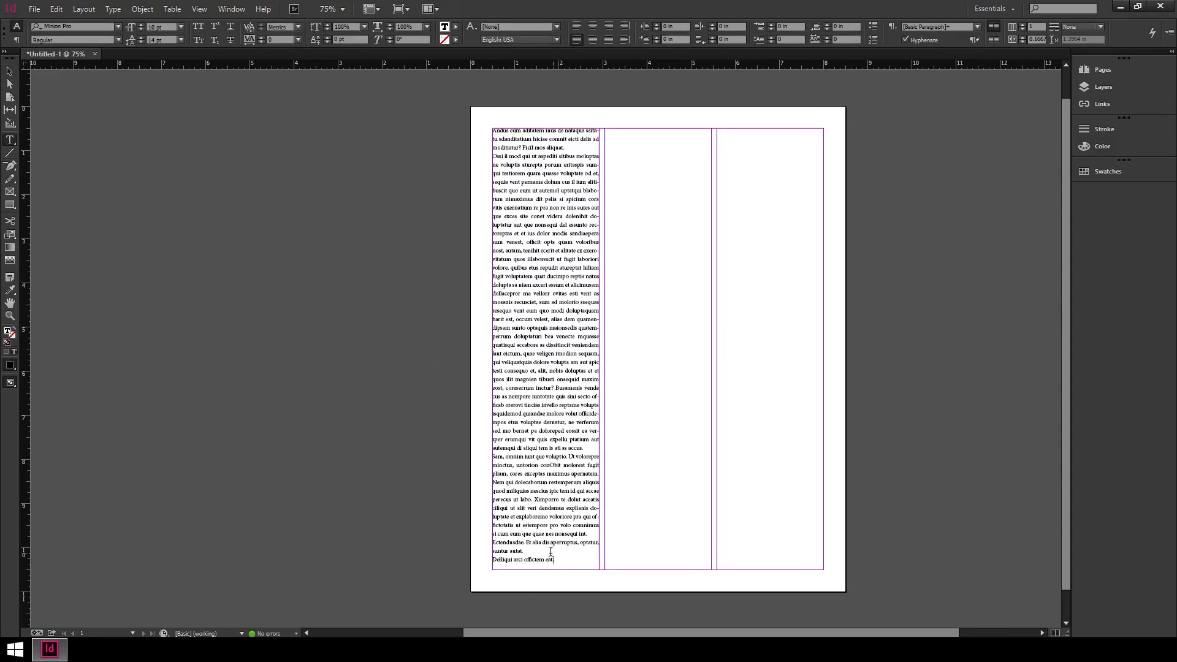
{"action": "left_click", "coordinate": [113, 9]}
{"action": "left_click", "coordinate": [153, 386]}
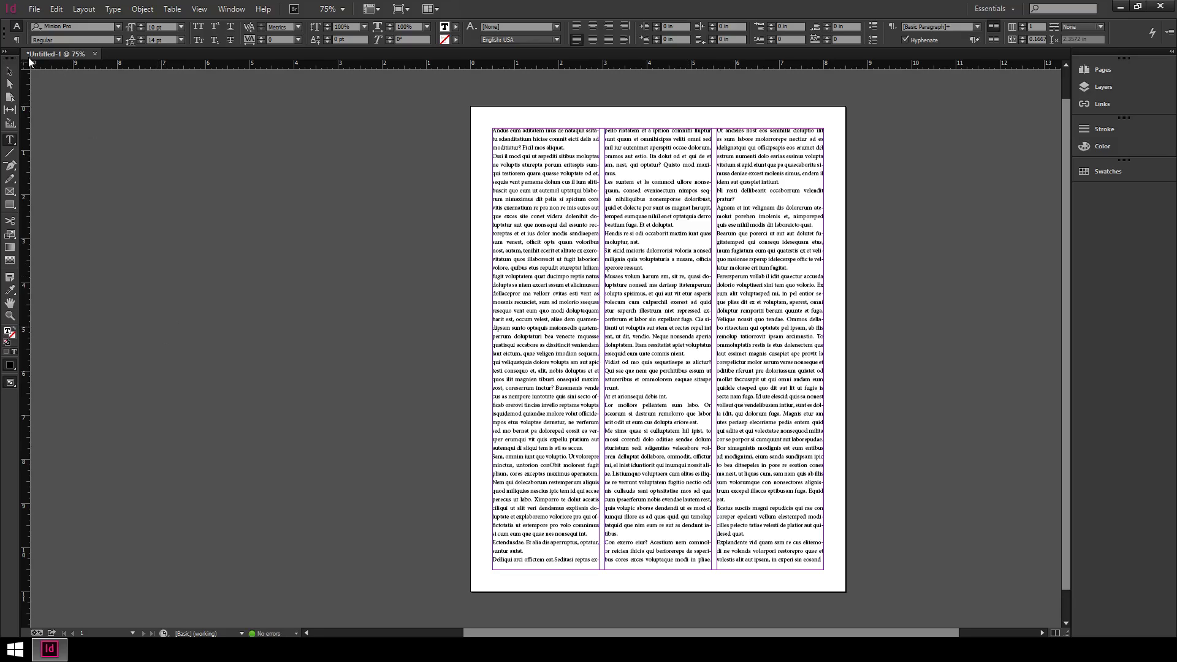
{"action": "left_click", "coordinate": [9, 72]}
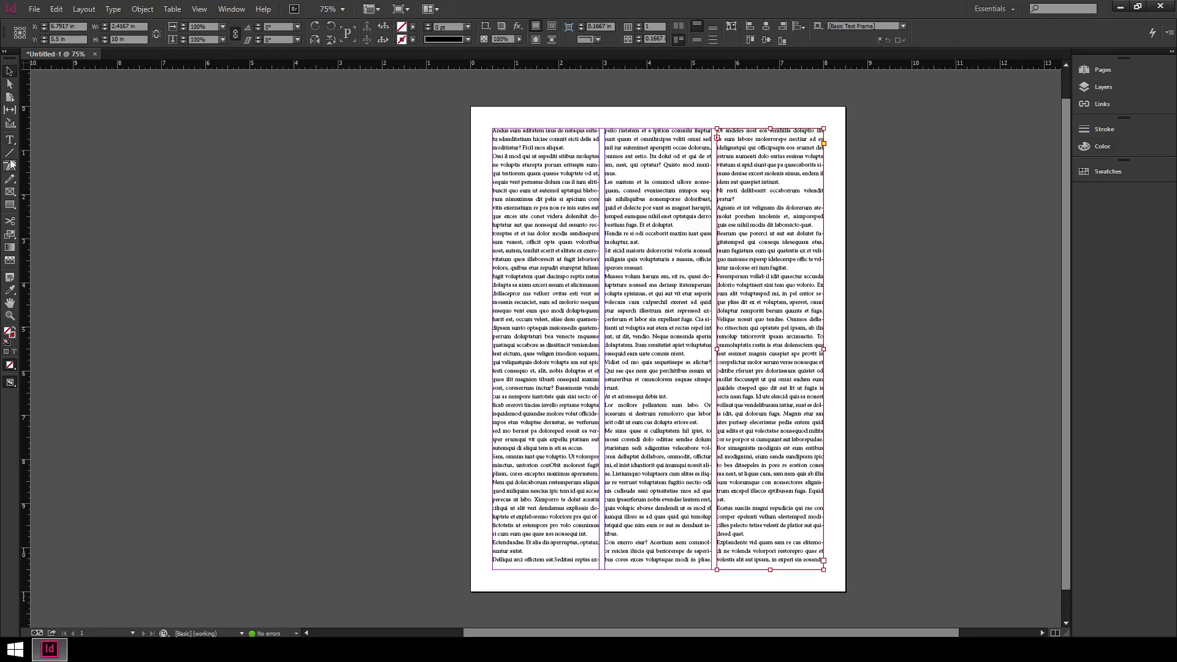
Delete a large block of text from the middle of the first column, from the line starting "sum venest" to near its end.
{"action": "left_click_drag", "start_coordinate": [587, 541], "coordinate": [486, 247]}
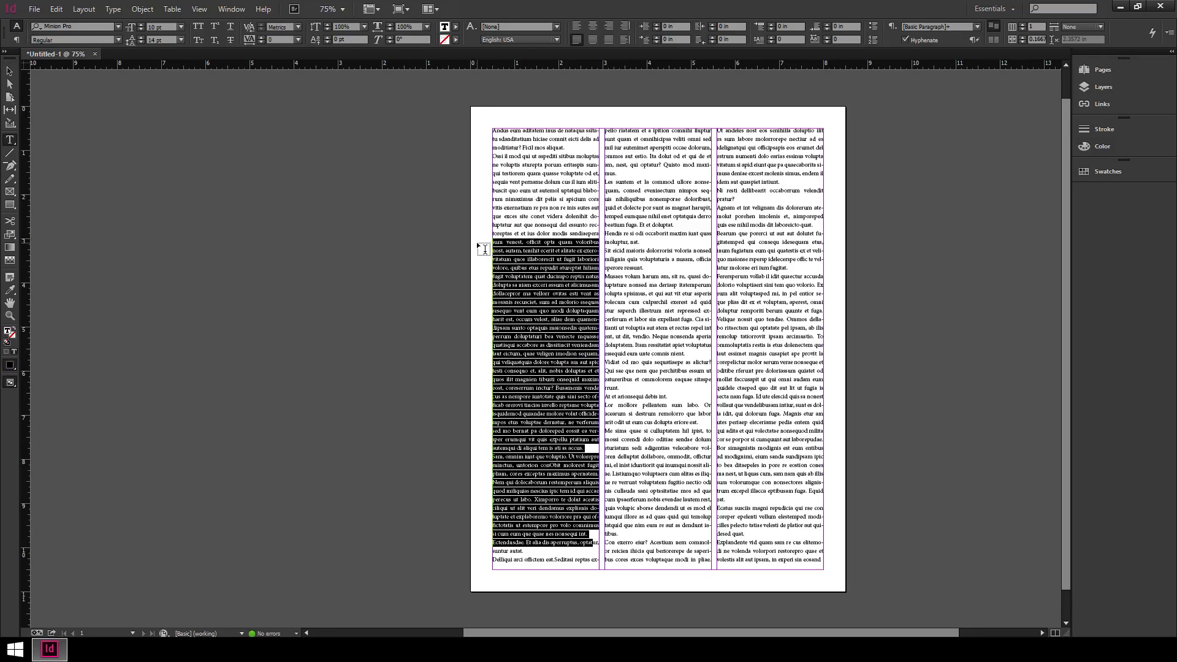
{"action": "key", "text": "BackSpace"}
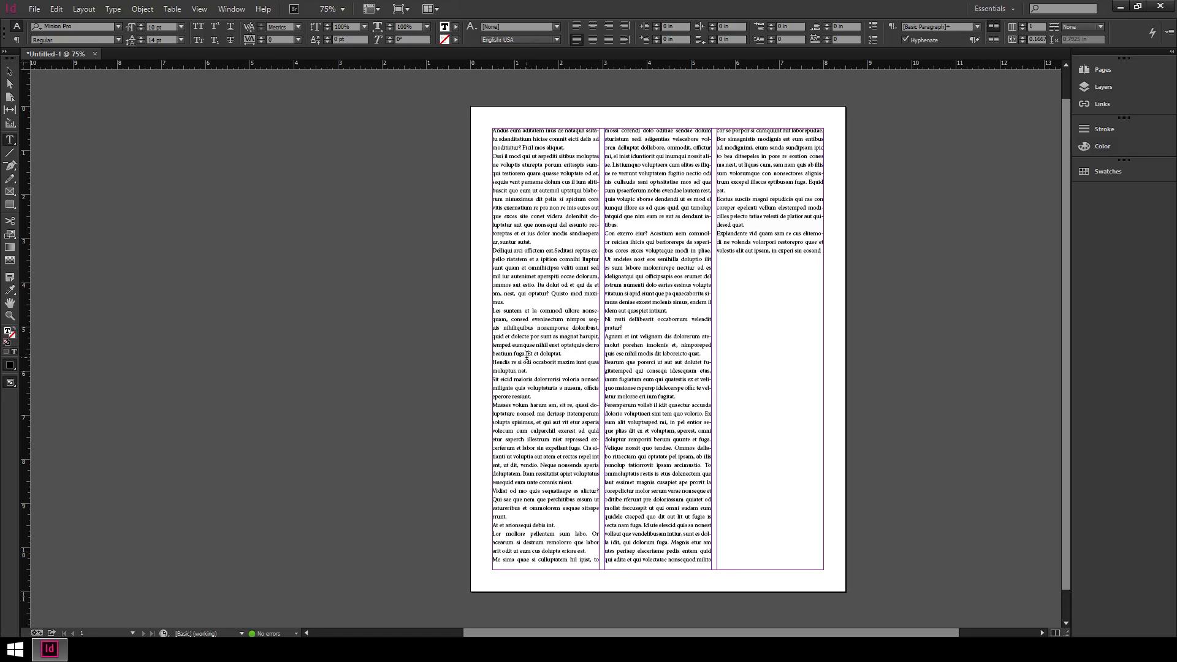
Try left and centre alignment on all the threaded text, return it to justified with the last line aligned left, and deselect it.
{"action": "key", "text": "ctrl+a"}
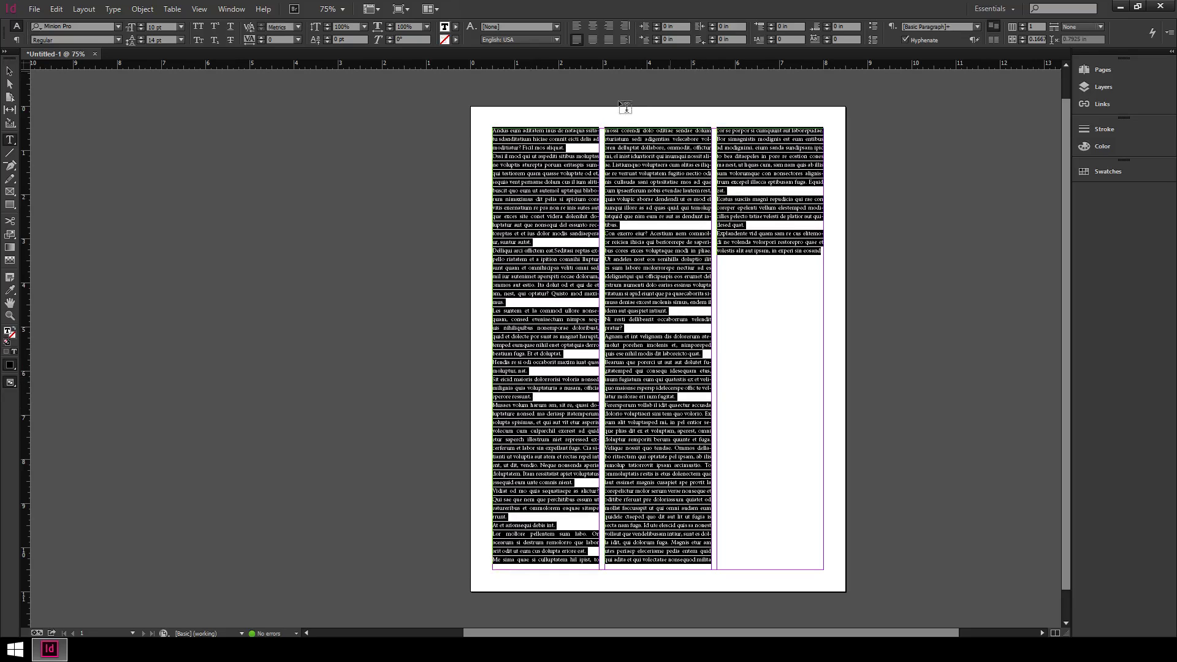
{"action": "left_click", "coordinate": [576, 26]}
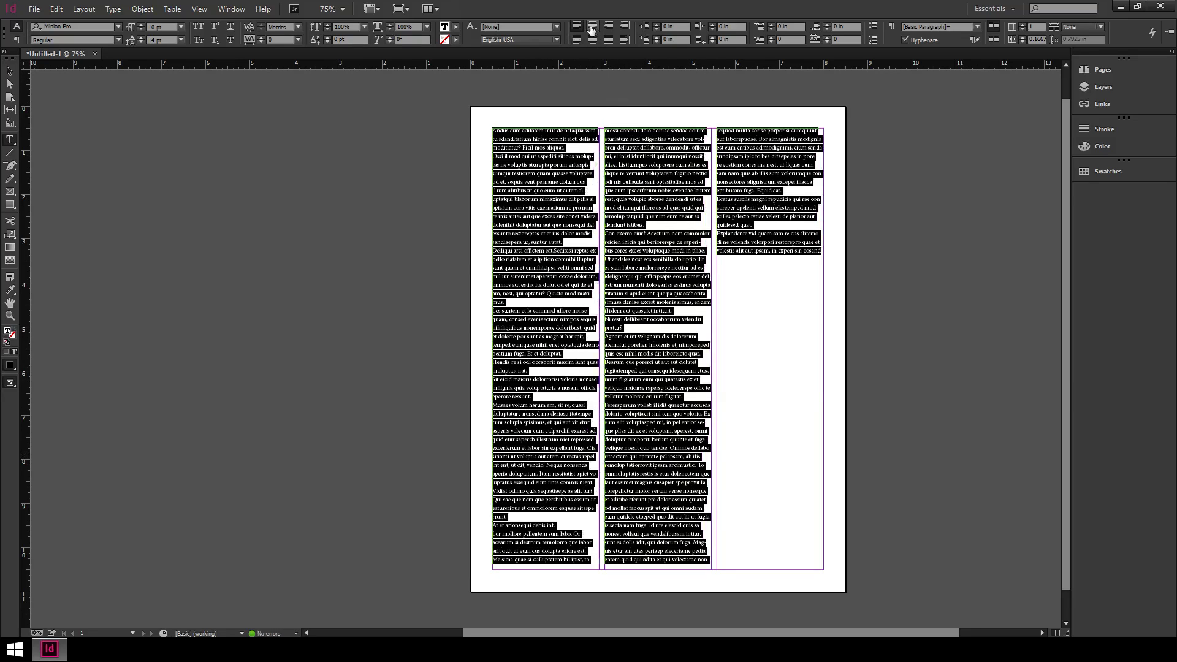
{"action": "left_click", "coordinate": [592, 27]}
{"action": "left_click", "coordinate": [578, 40]}
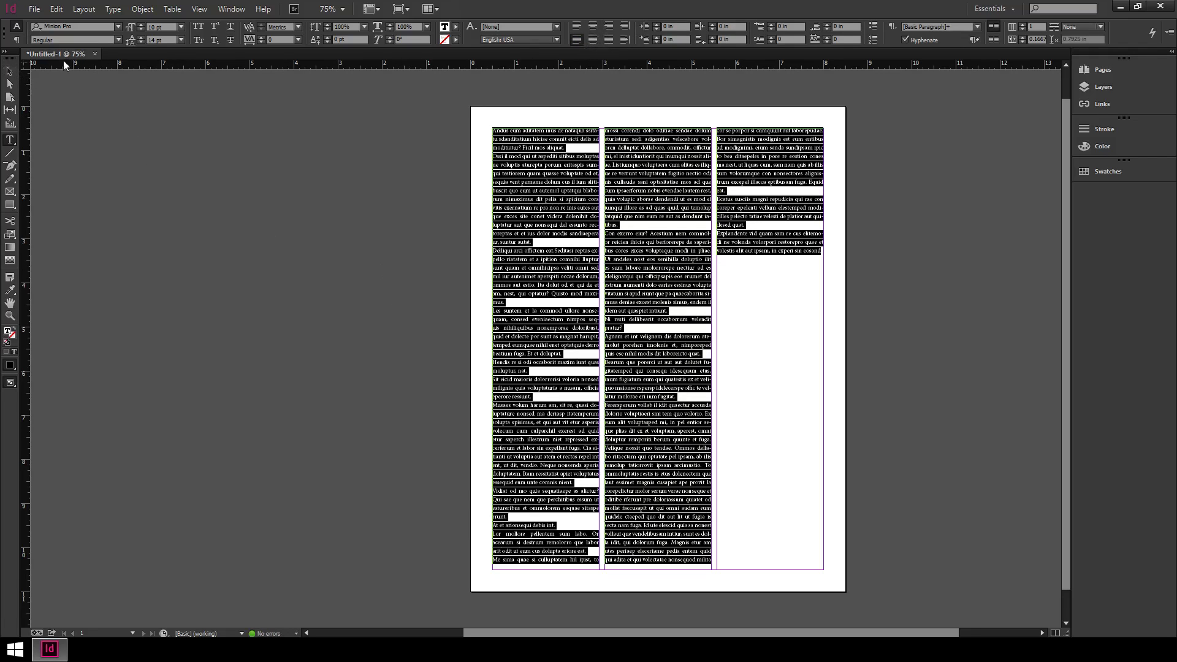
{"action": "key", "text": "Escape"}
{"action": "left_click", "coordinate": [385, 225]}
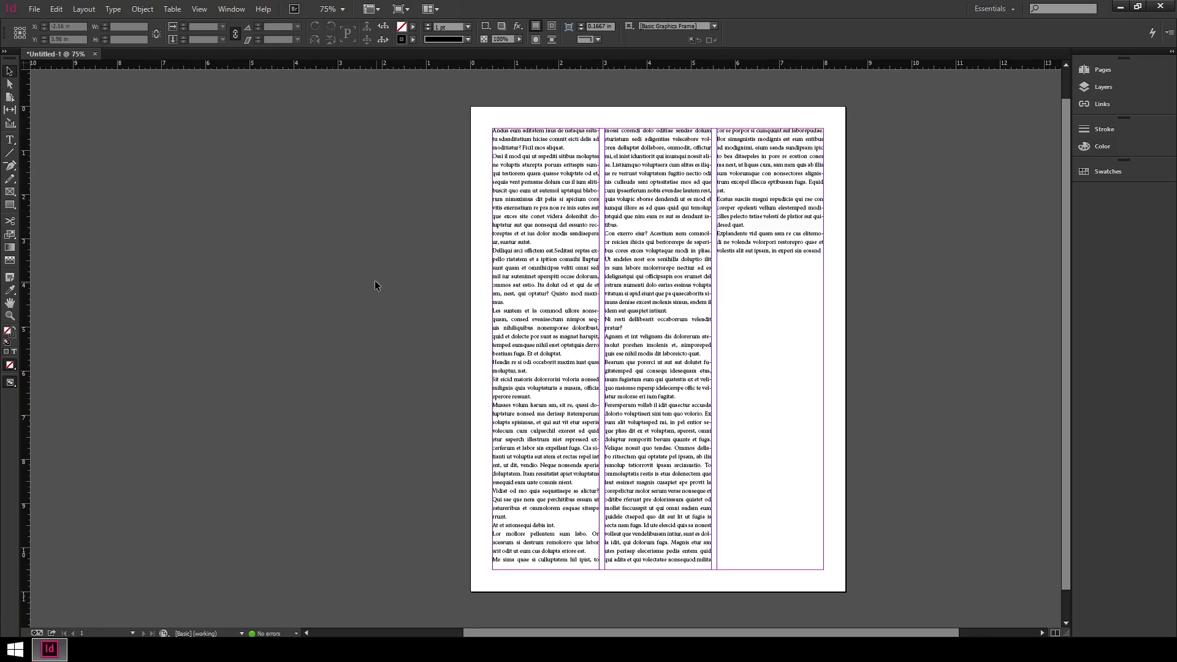
Move the first frame slightly up and outward, the second across the page's right edge, and the third onto the pasteboard.
{"action": "left_click_drag", "start_coordinate": [575, 634], "coordinate": [666, 641]}
{"action": "left_click_drag", "start_coordinate": [409, 440], "coordinate": [367, 405]}
{"action": "left_click", "coordinate": [502, 412]}
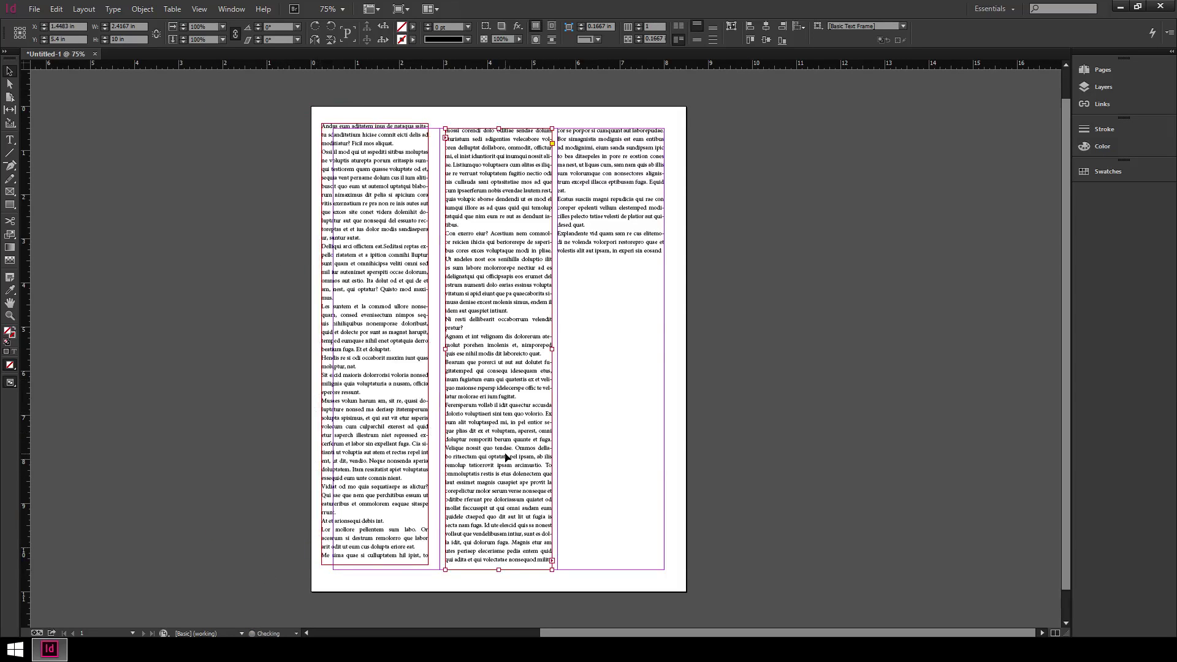
{"action": "left_click_drag", "start_coordinate": [506, 456], "coordinate": [700, 482]}
{"action": "left_click_drag", "start_coordinate": [577, 233], "coordinate": [856, 201]}
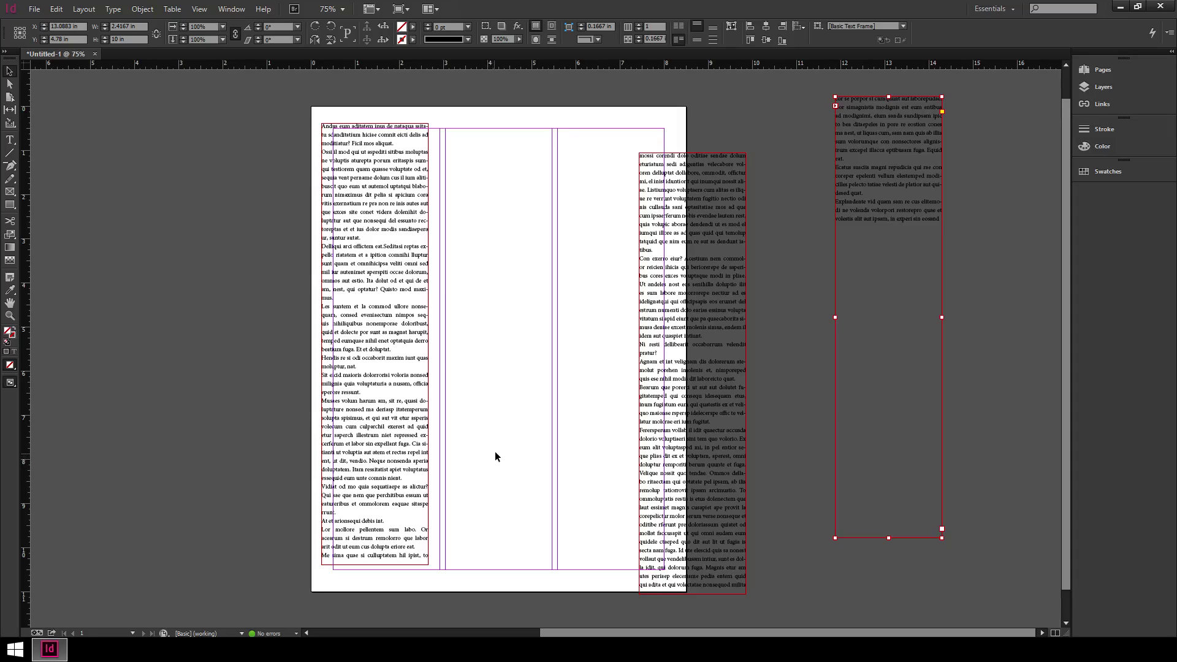
Move the displaced text frames back into their columns on the page, aligned to the margins and column guides.
{"action": "left_click_drag", "start_coordinate": [911, 339], "coordinate": [523, 370]}
{"action": "left_click_drag", "start_coordinate": [523, 369], "coordinate": [521, 369]}
{"action": "left_click_drag", "start_coordinate": [896, 235], "coordinate": [618, 232]}
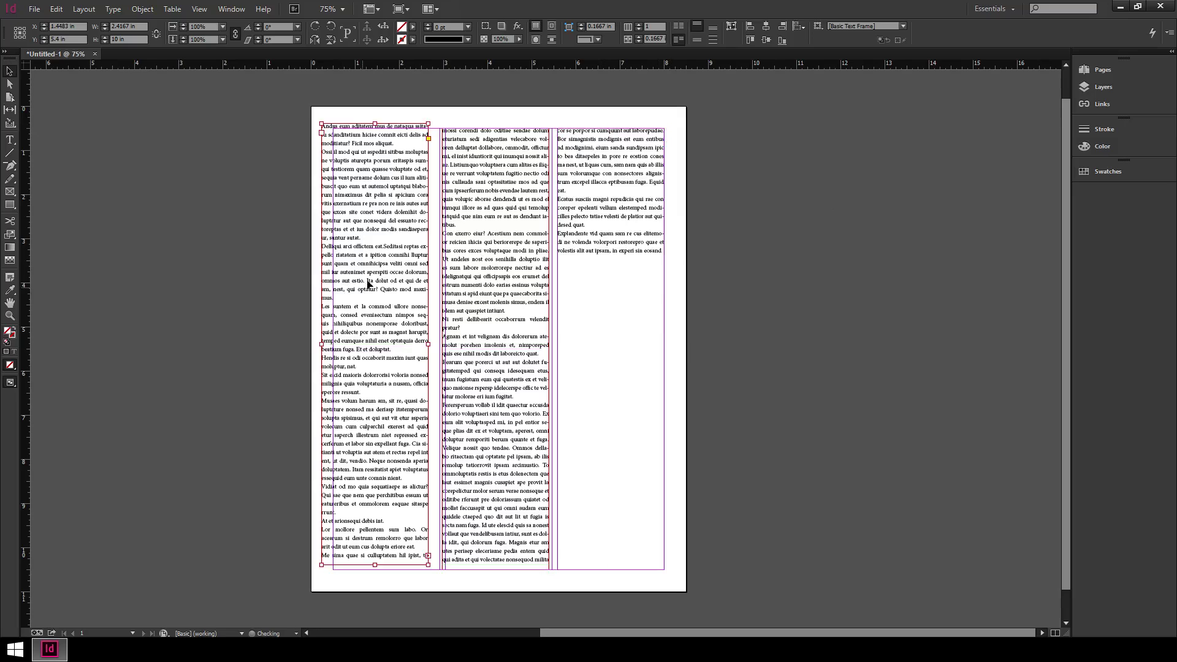
{"action": "left_click_drag", "start_coordinate": [370, 286], "coordinate": [380, 273]}
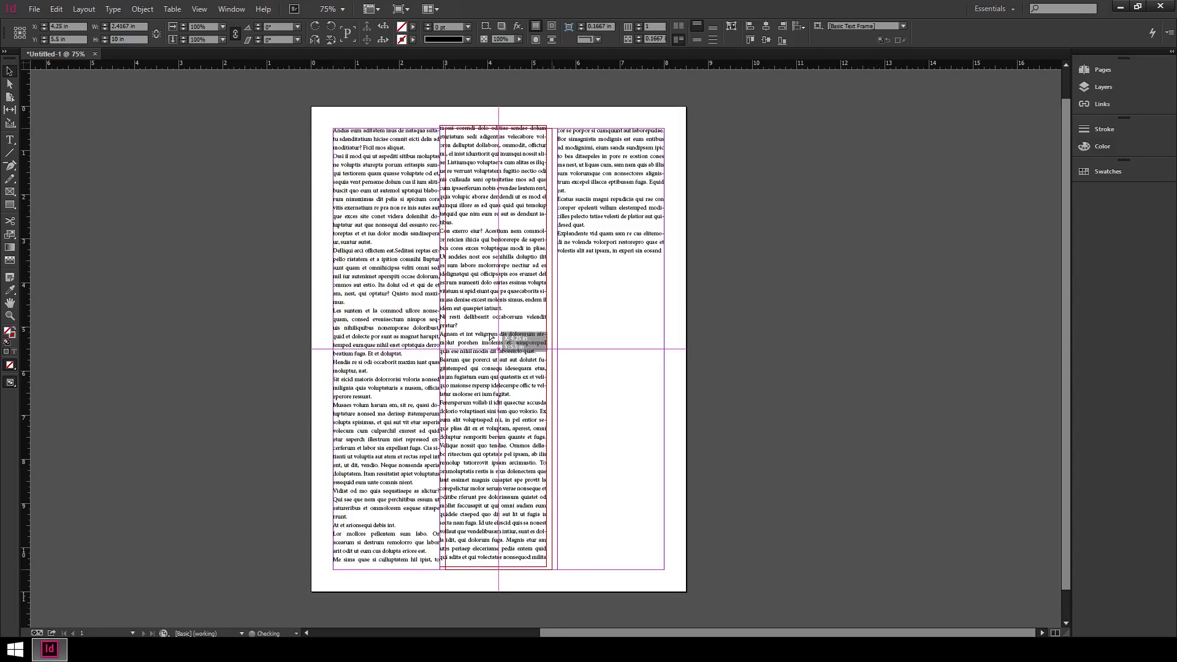